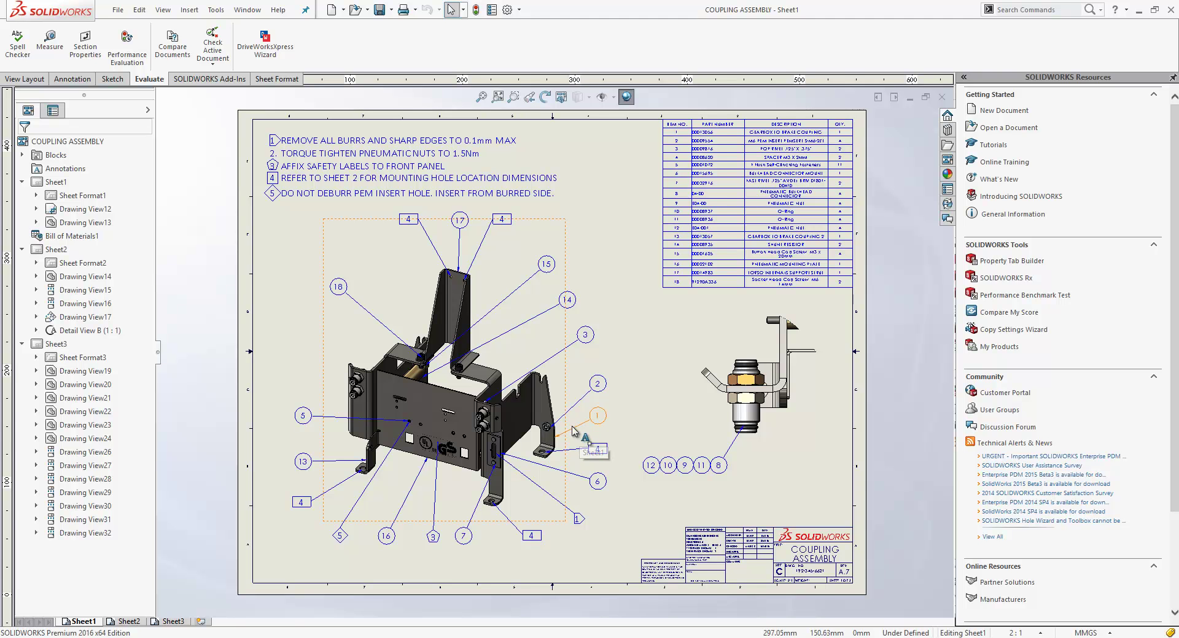
Give number 2 in the general notes list a tight-fit triangle border and add it to the flag note bank
scroll(333, 160, down, 5)
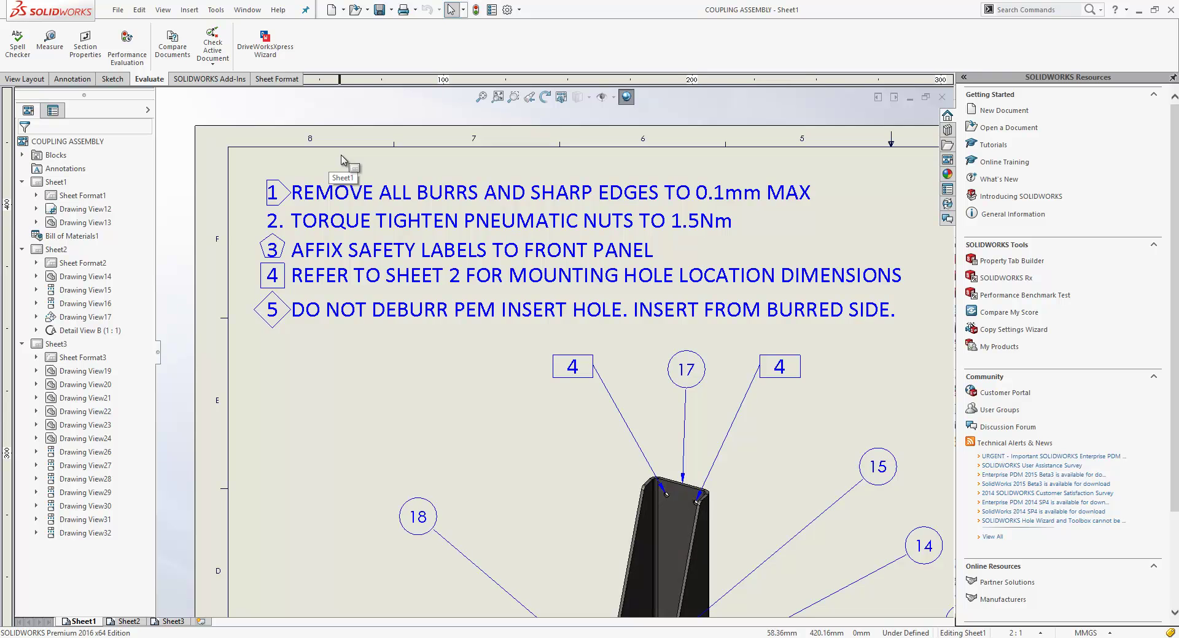
scroll(386, 199, down, 1)
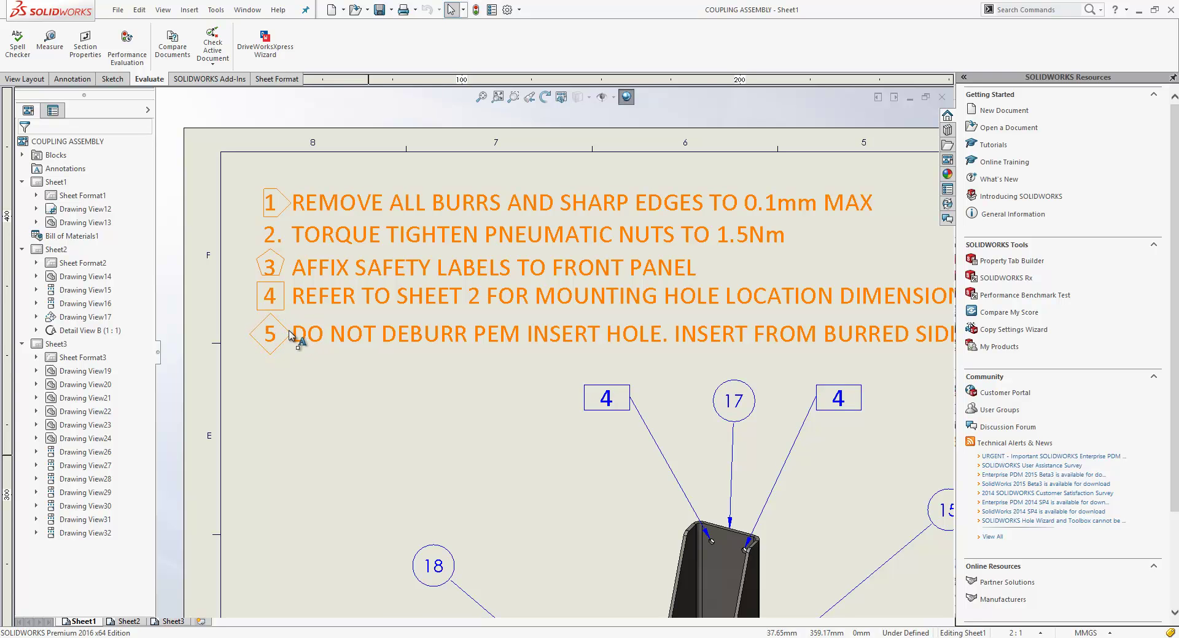
double_click(276, 241)
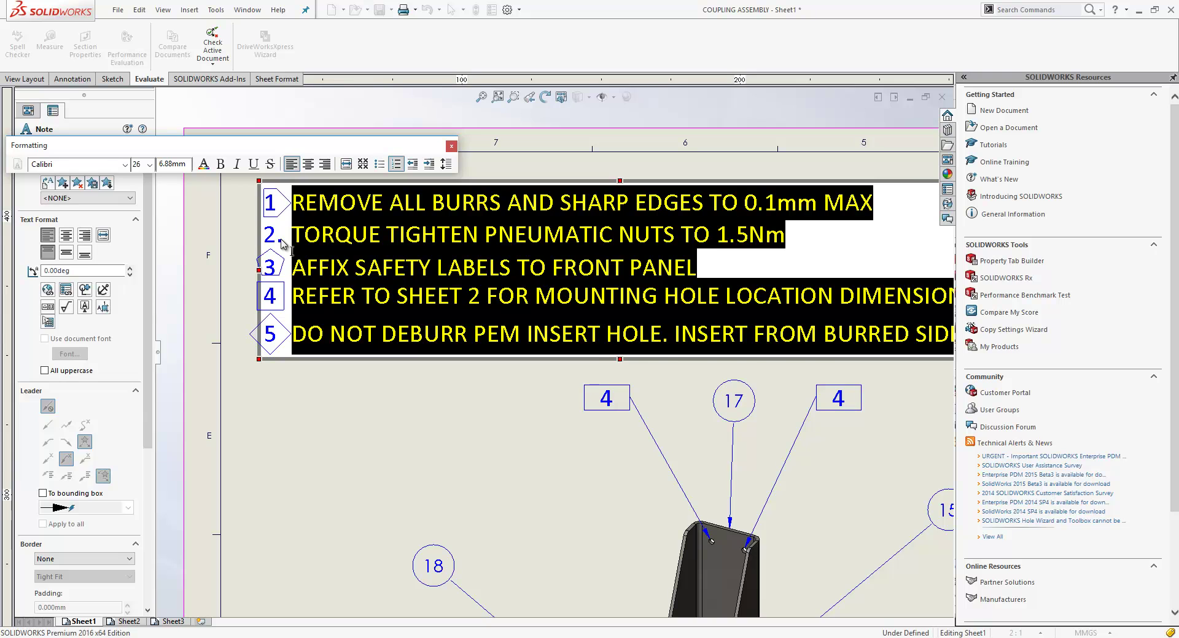
double_click(282, 241)
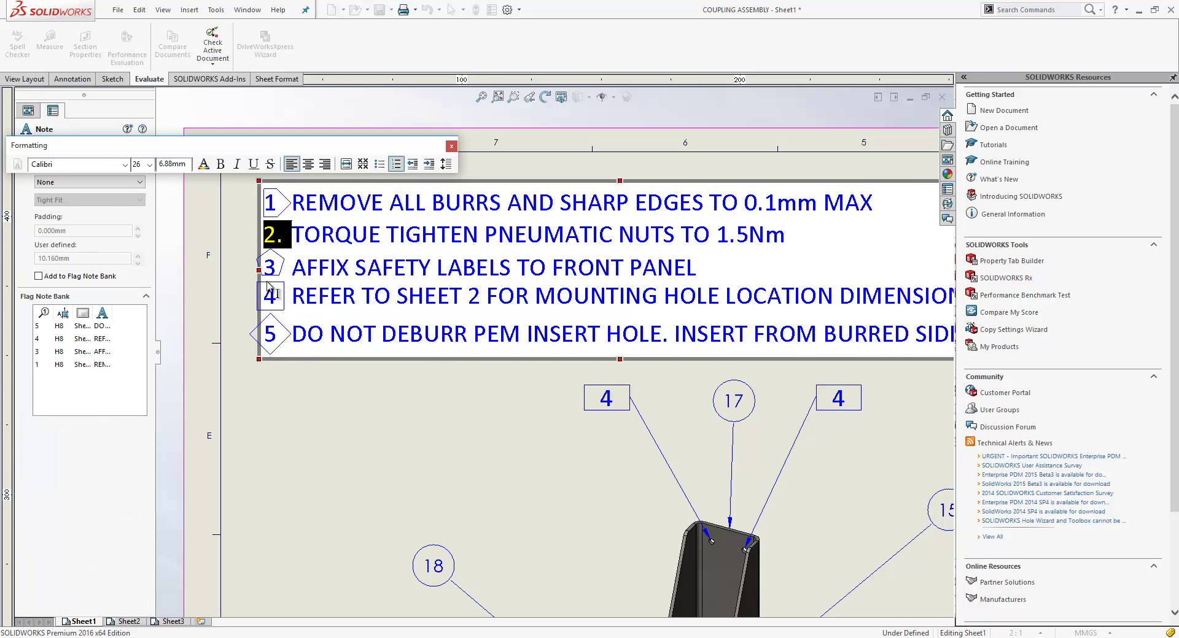
click(104, 182)
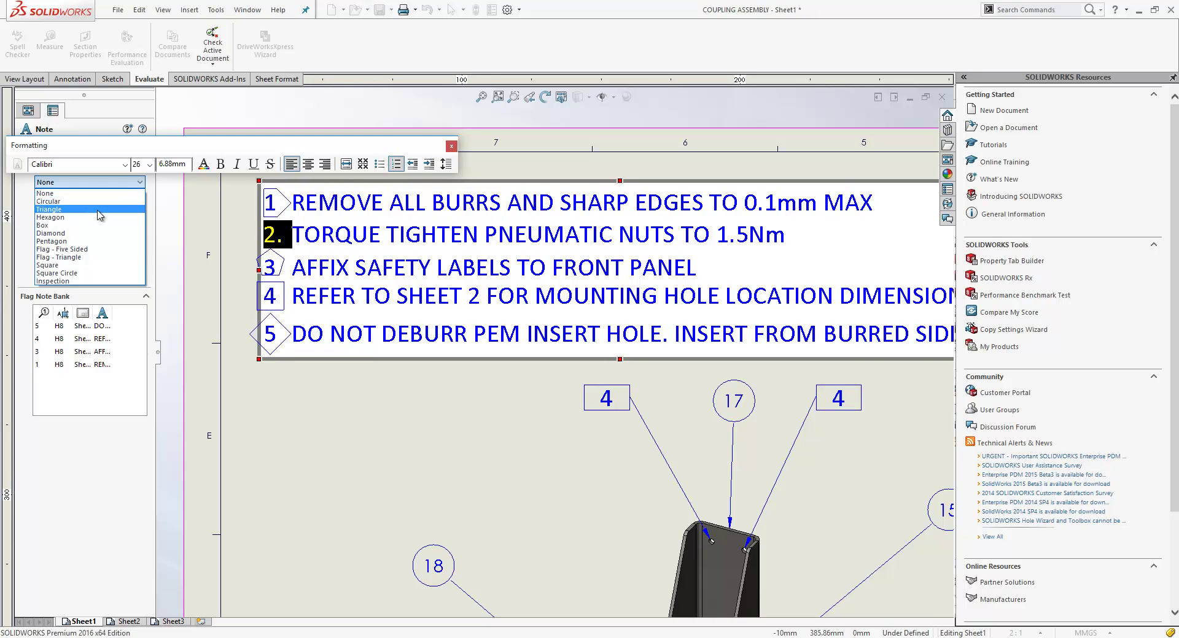
click(98, 209)
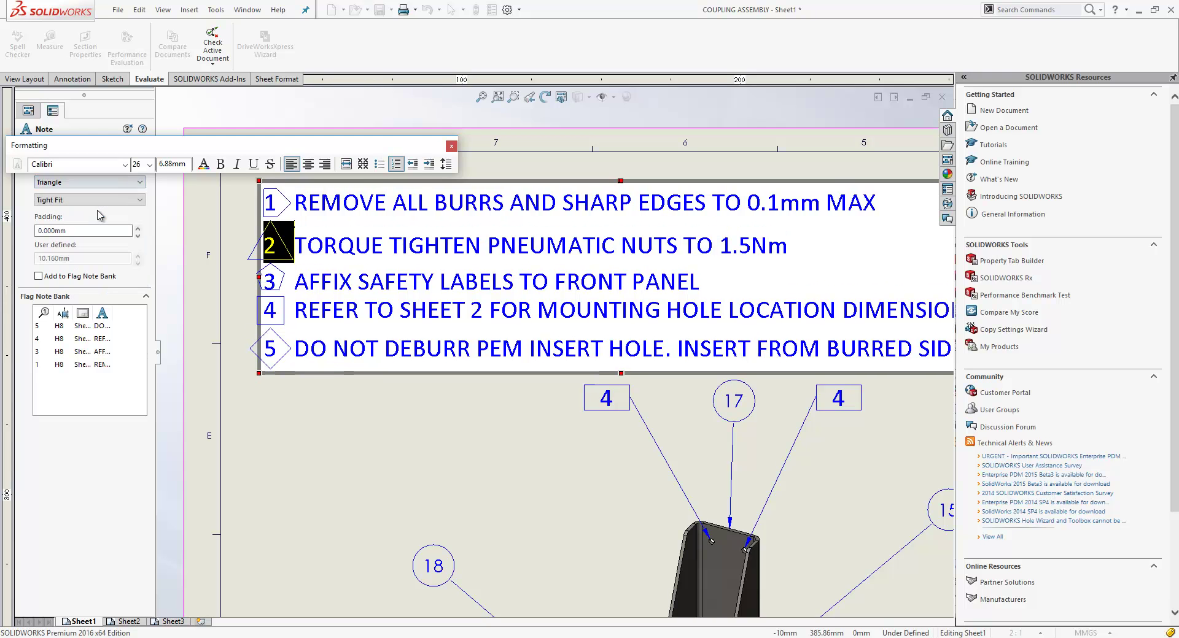
click(38, 277)
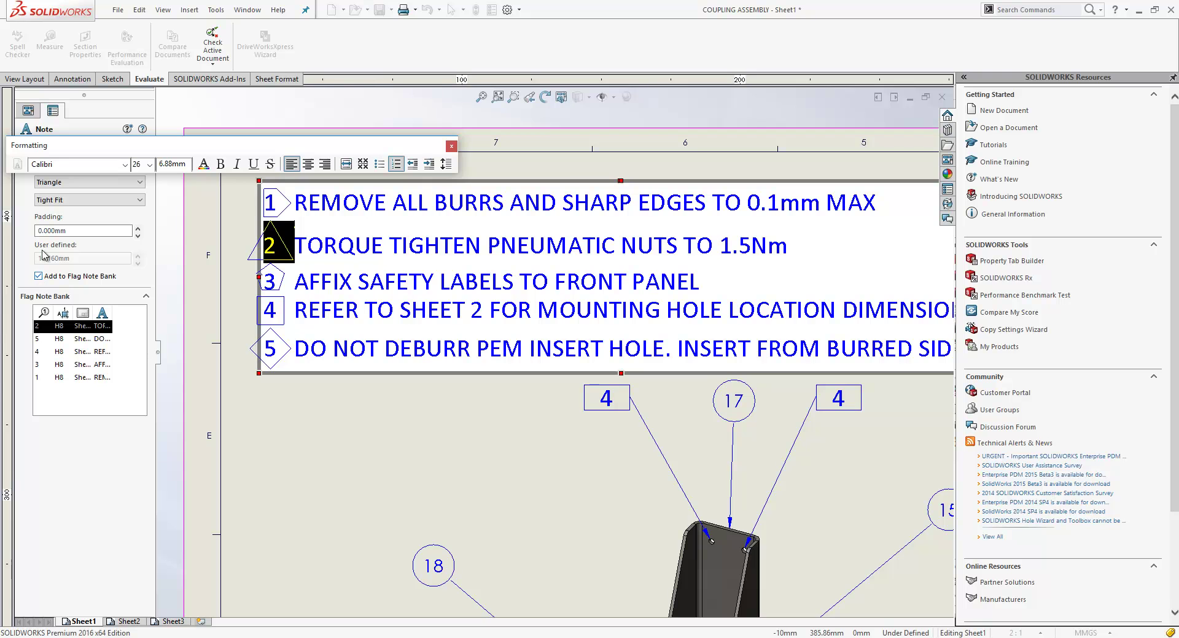
drag(84, 145, 192, 134)
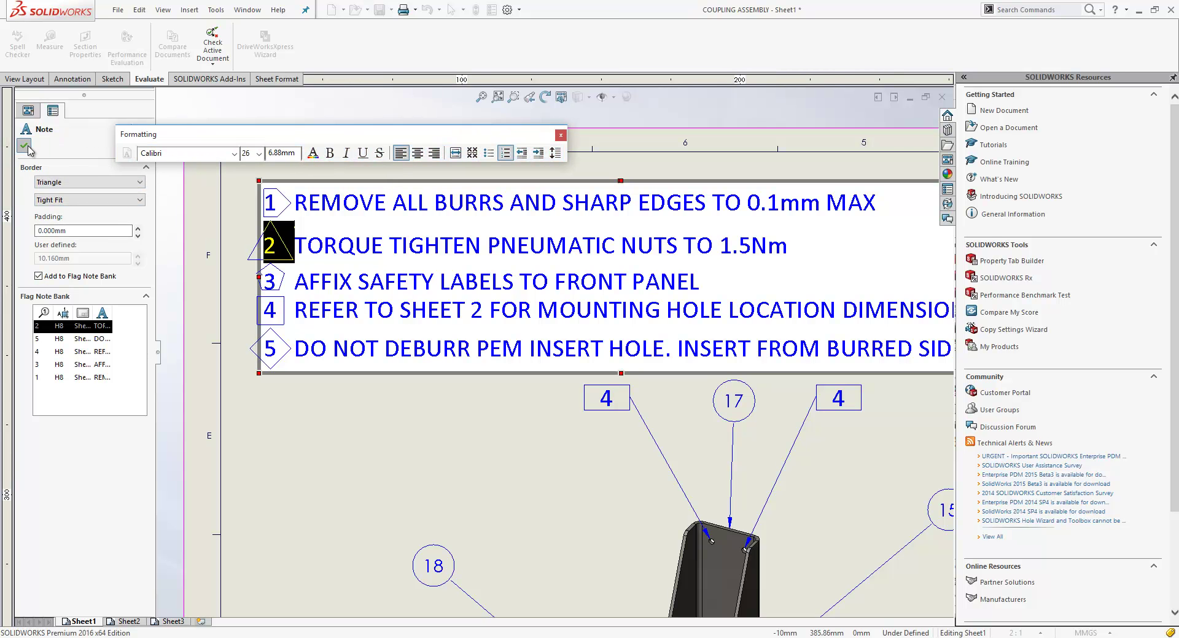
click(26, 146)
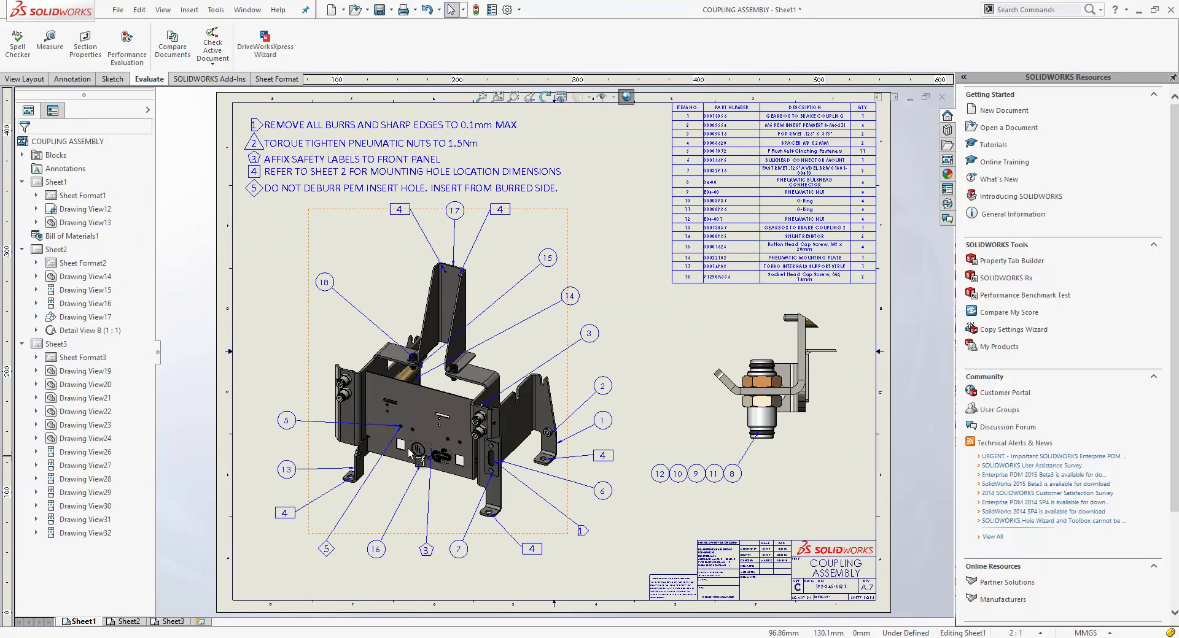
Place flag note 2 from the flag note bank as a balloon attached to the upper end of the pneumatic connector
scroll(715, 319, down, 4)
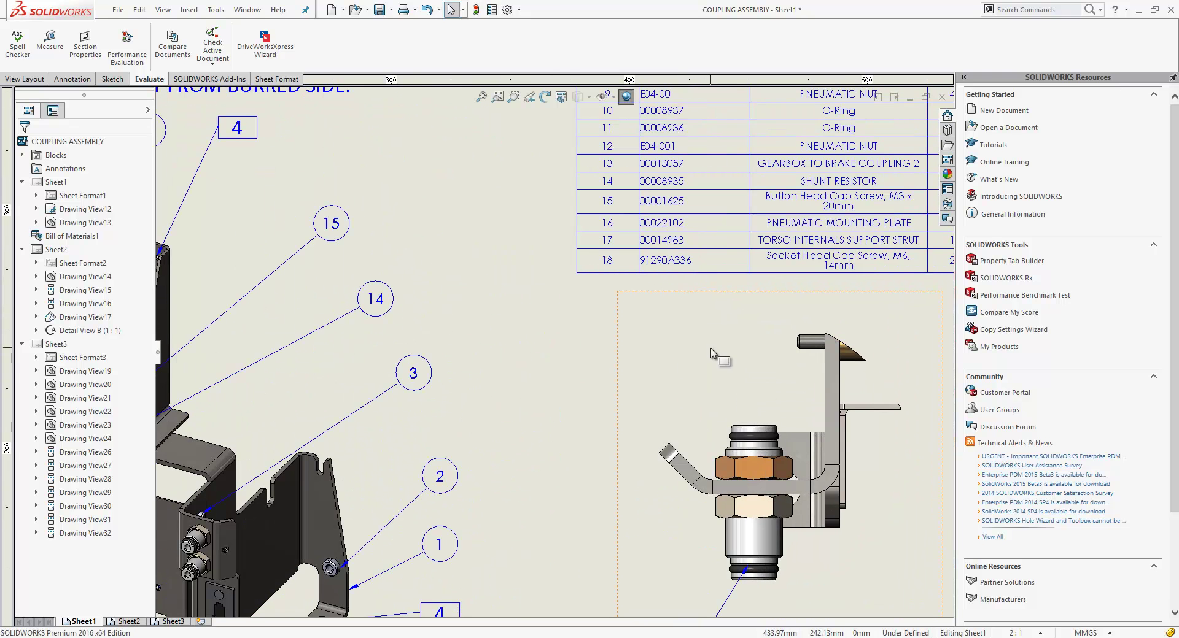
key(s)
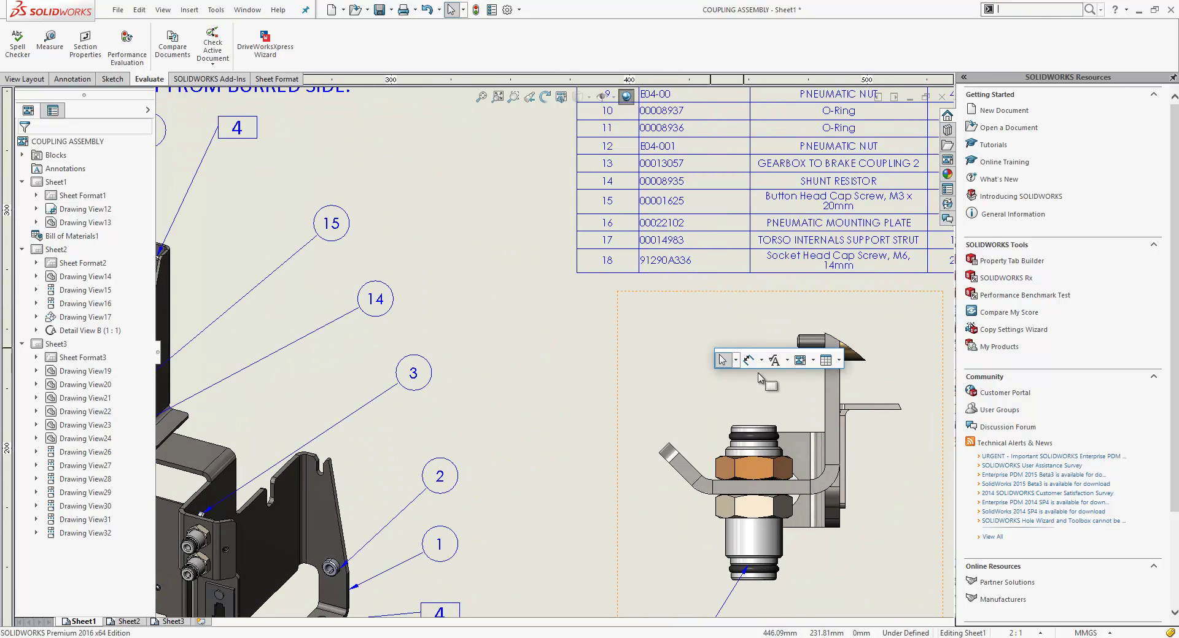
click(787, 362)
click(798, 174)
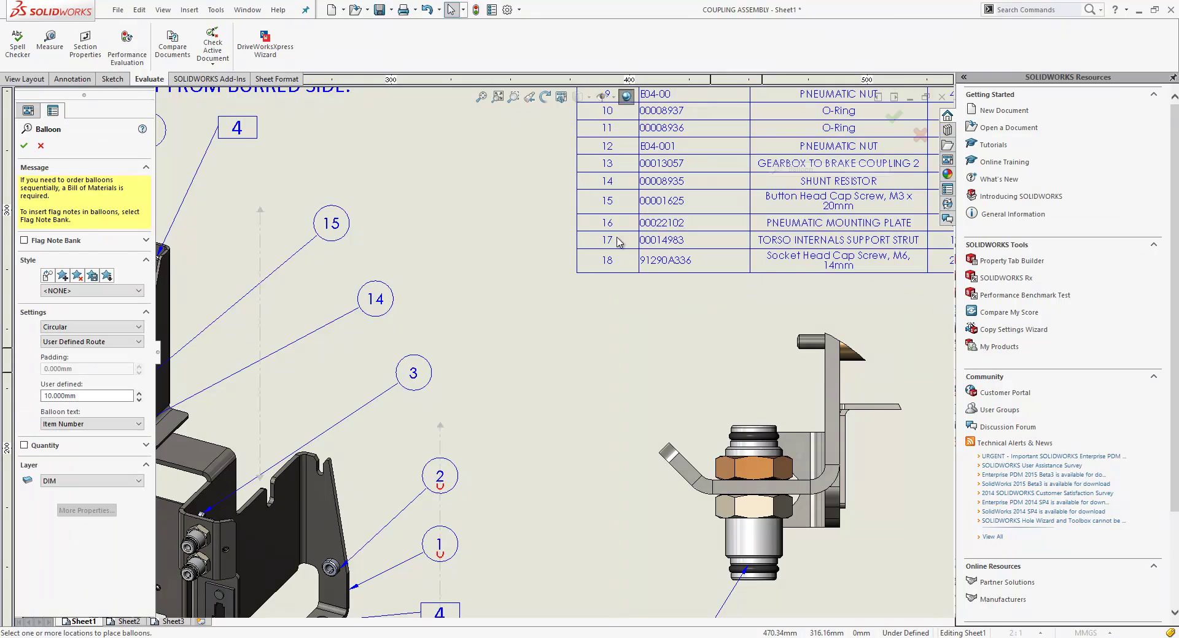
click(25, 241)
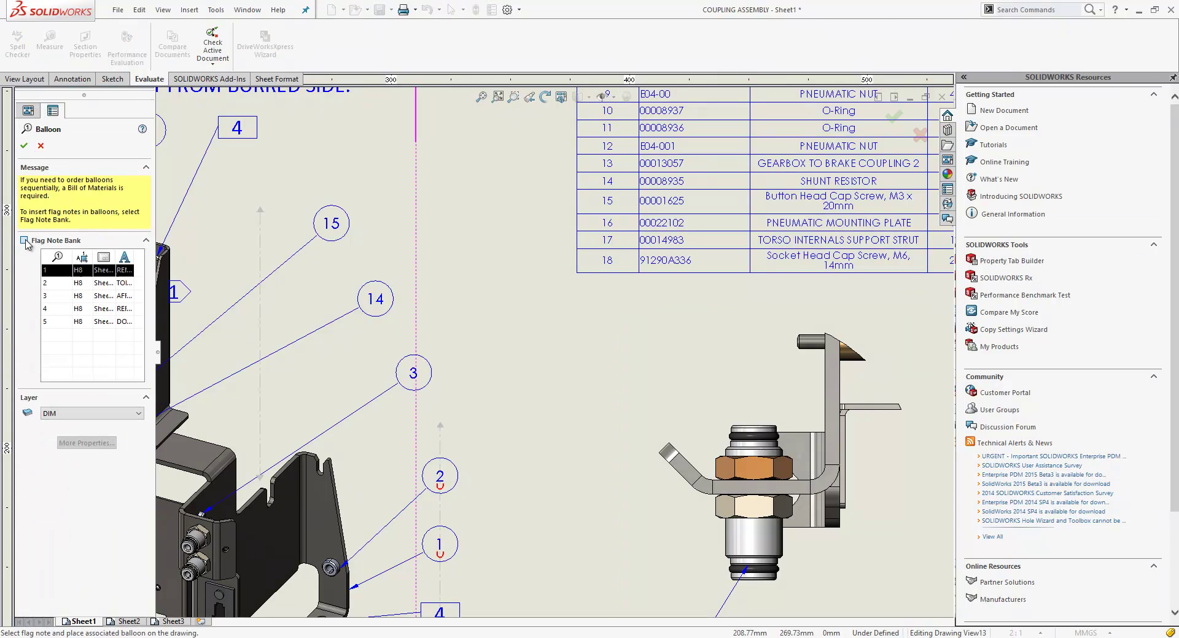
click(58, 283)
click(745, 422)
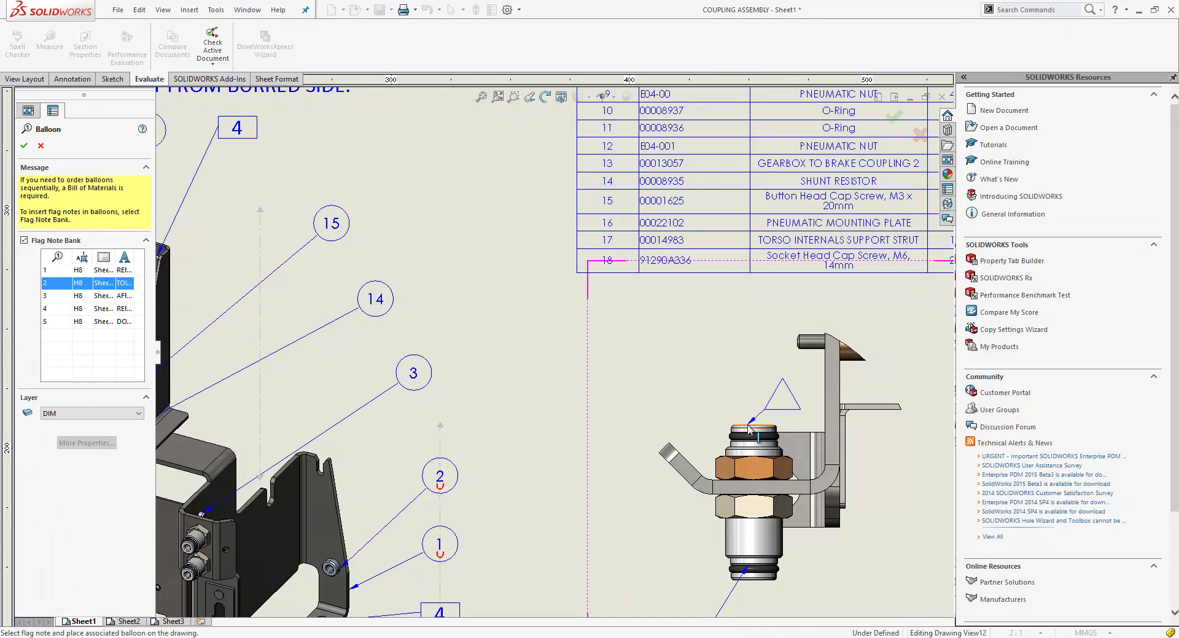
click(628, 324)
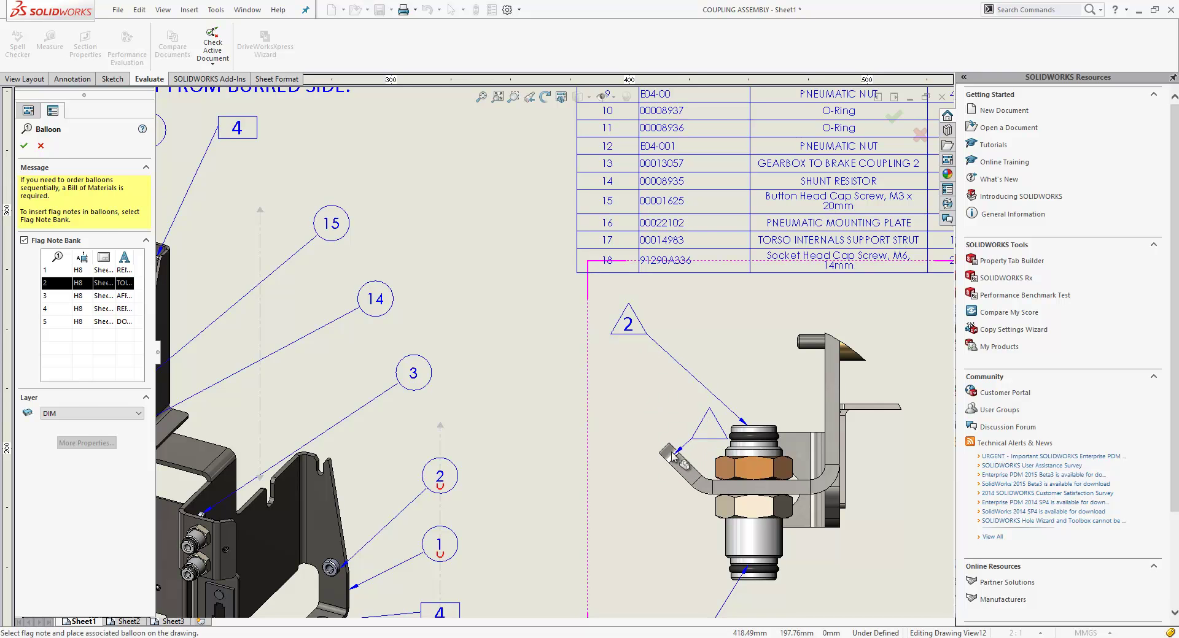
key(Escape)
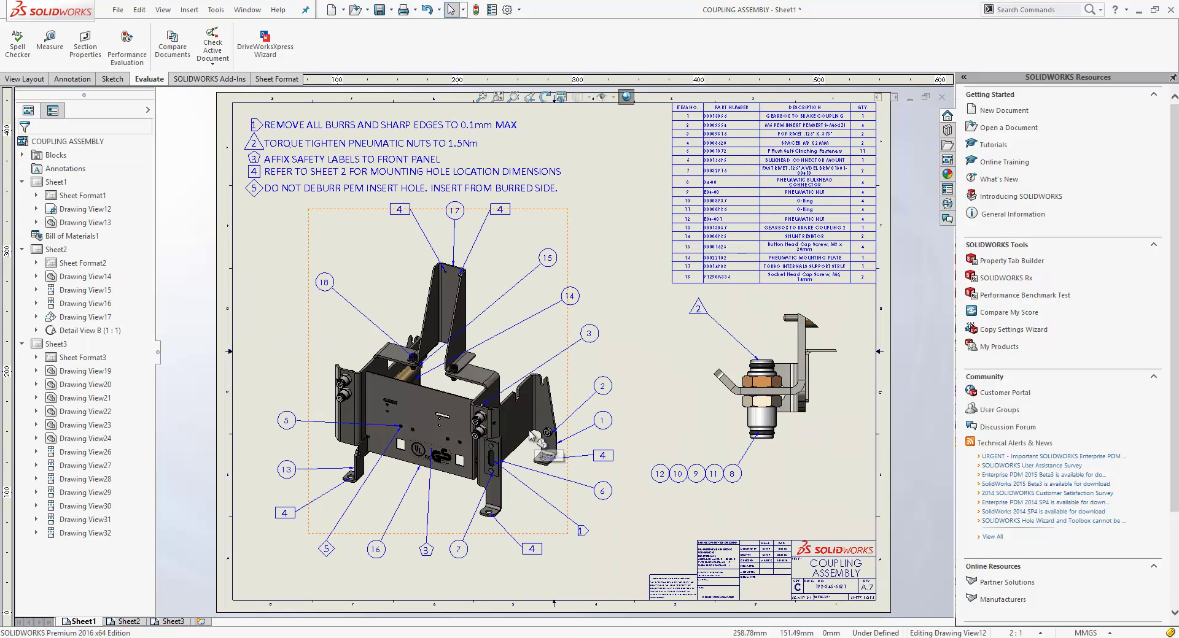
Change the border of number 4 in the general notes list to Square Circle
key(f)
scroll(332, 165, down, 4)
scroll(331, 164, down, 1)
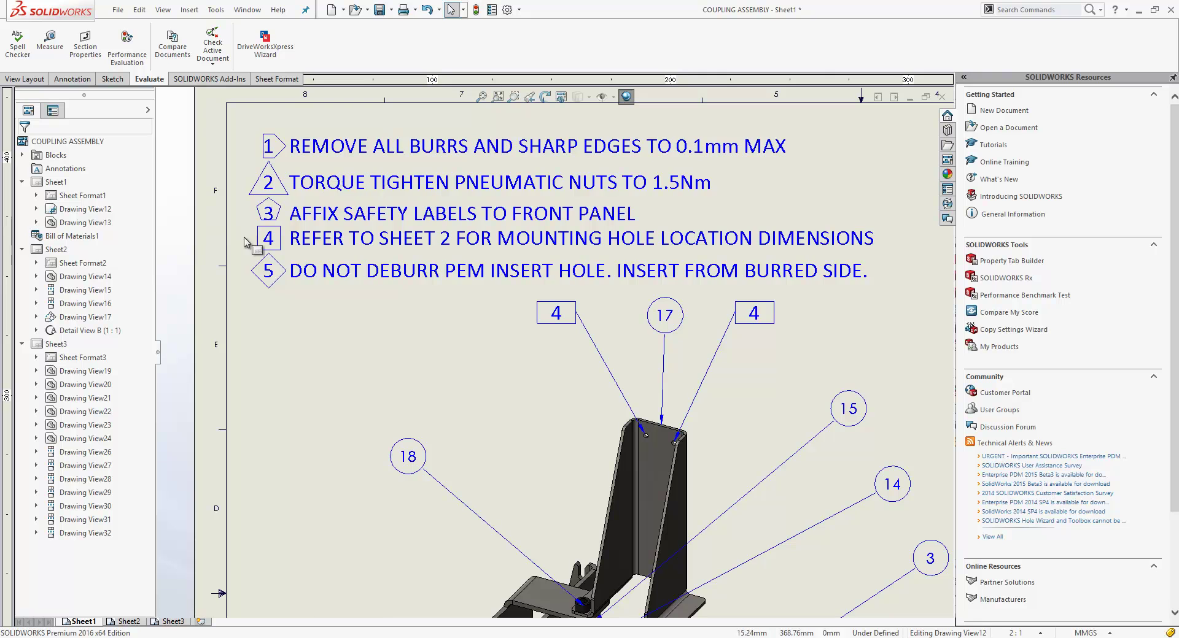
double_click(321, 242)
click(278, 241)
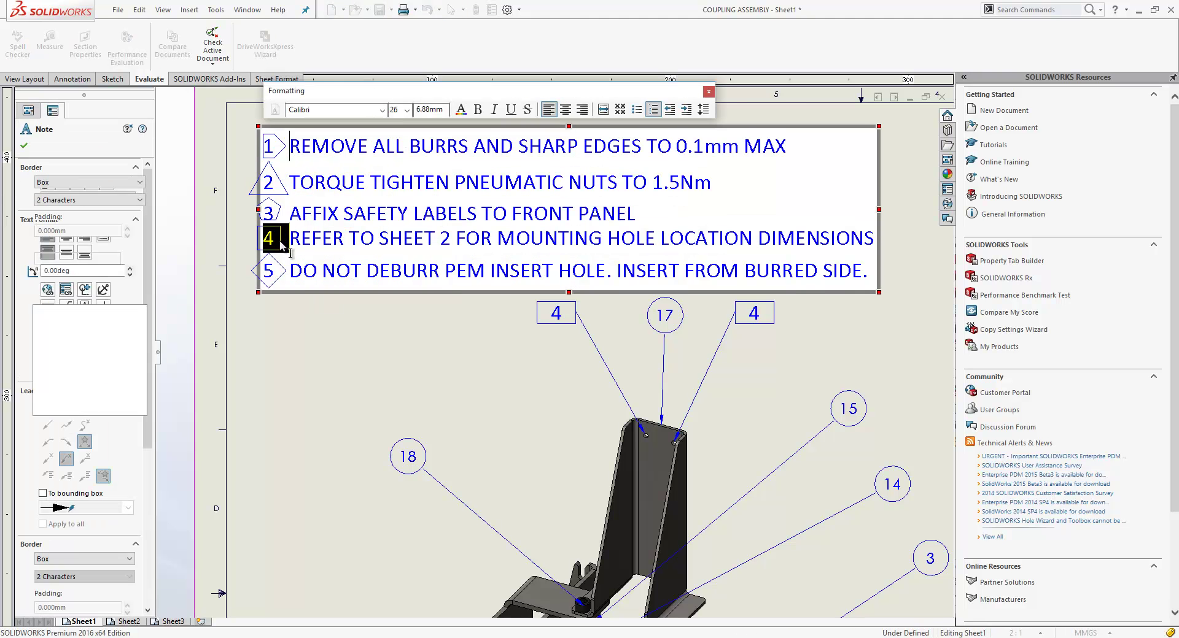
click(70, 183)
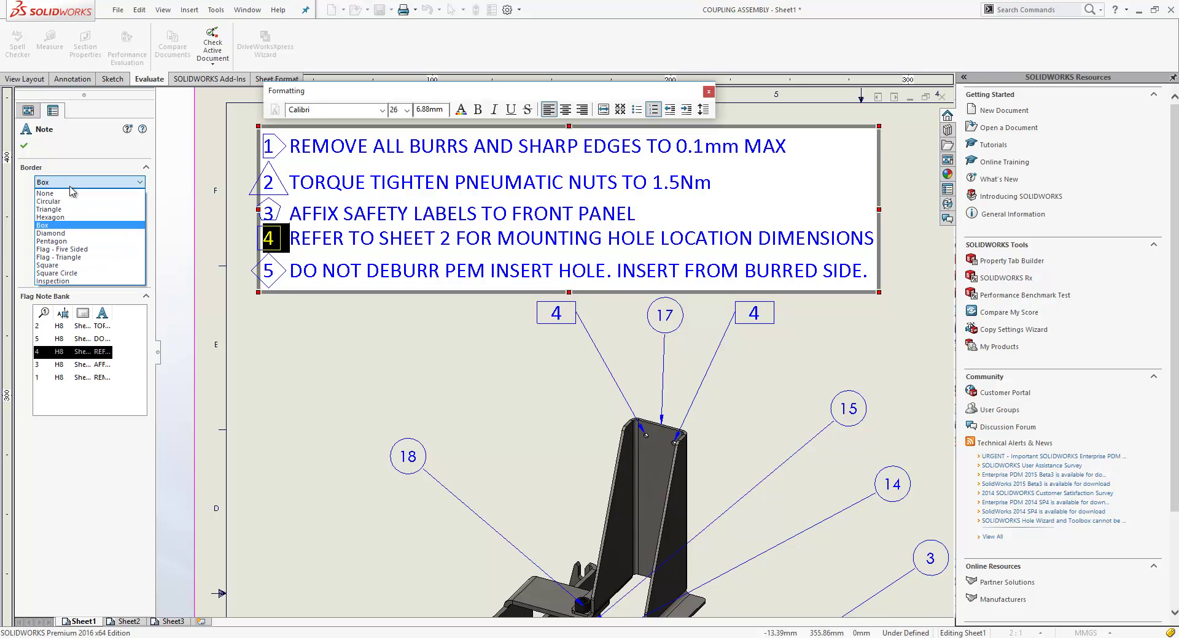
click(66, 277)
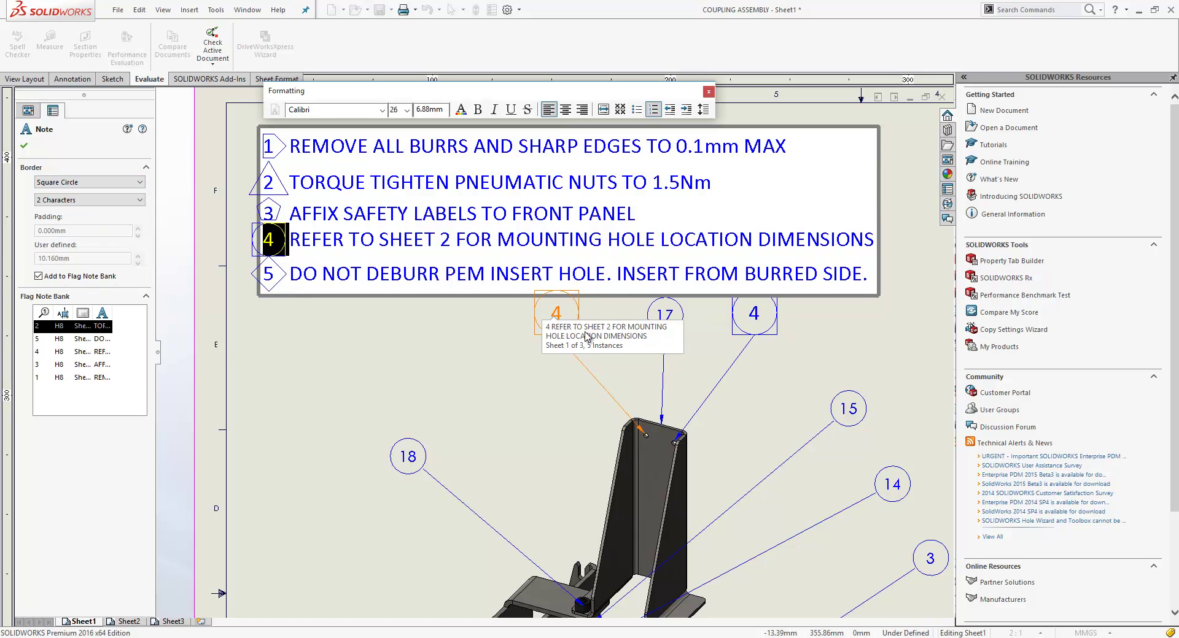
click(356, 353)
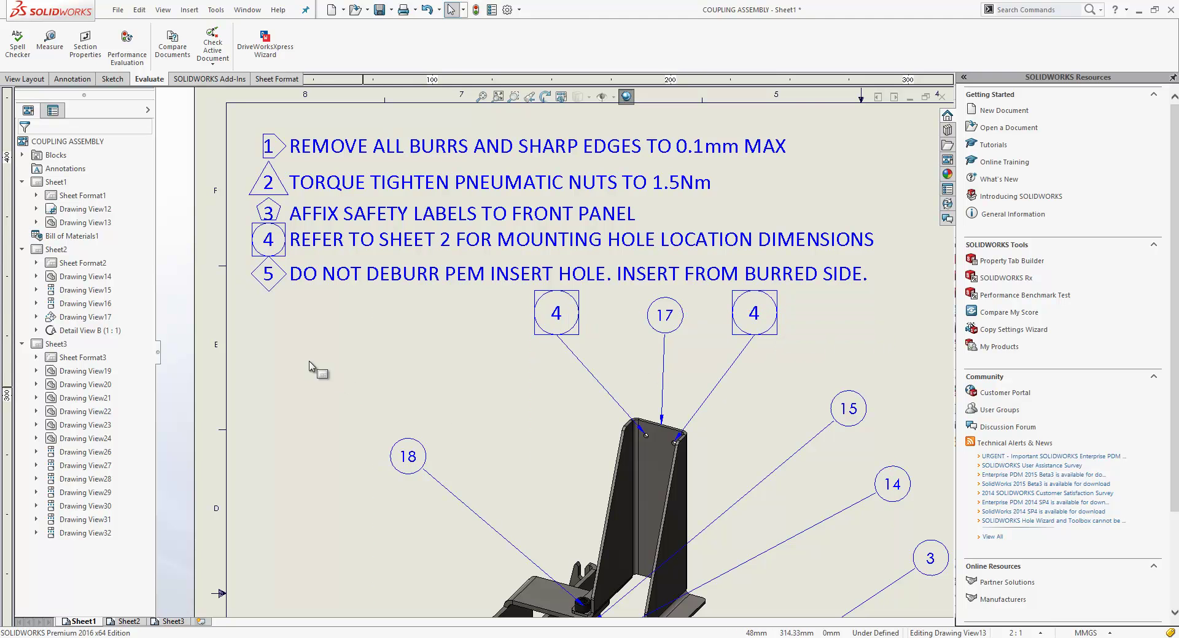
Reorder the stacked balloons below the pneumatic connector by moving balloon 9 between balloons 12 and 10
key(f)
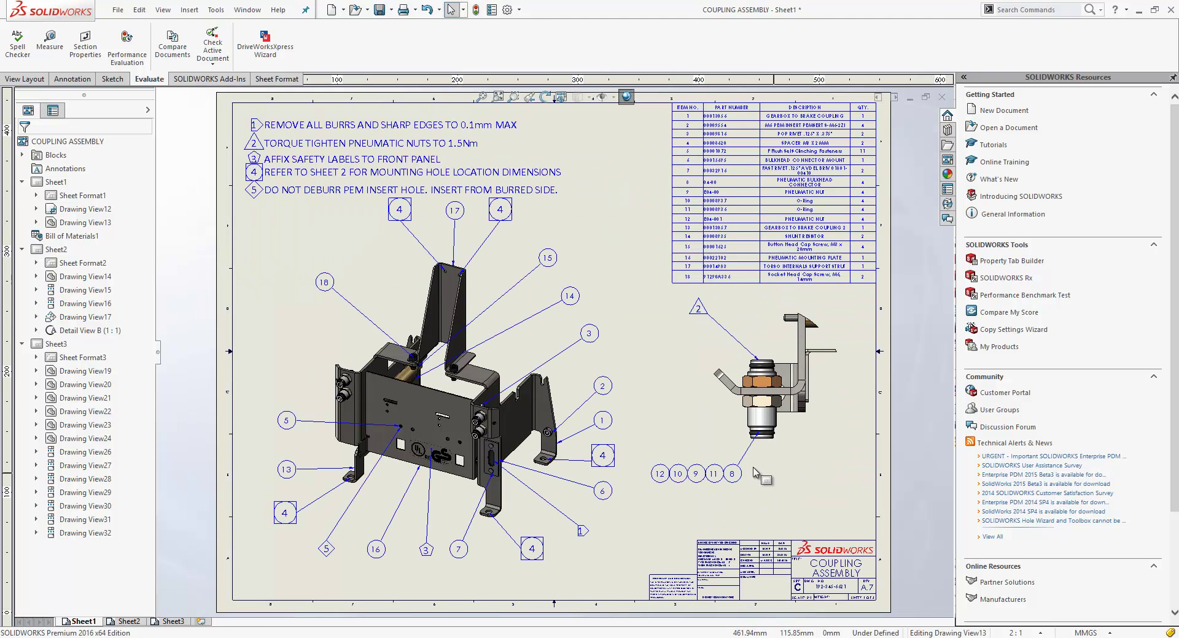
scroll(725, 451, down, 4)
scroll(723, 448, down, 2)
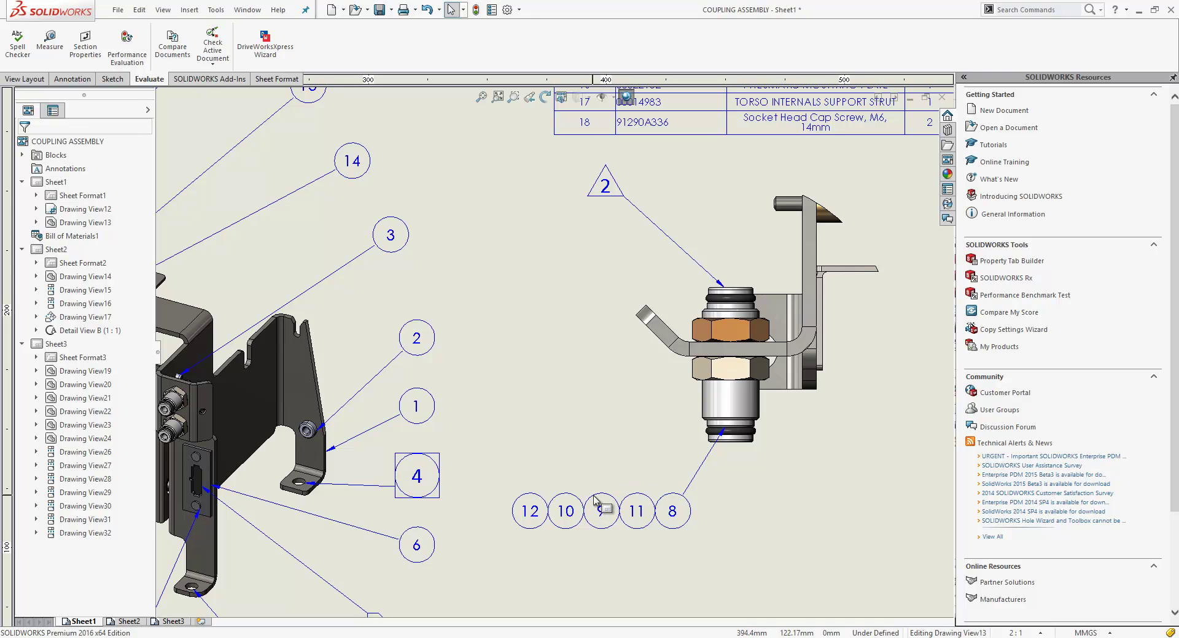
click(594, 498)
click(596, 502)
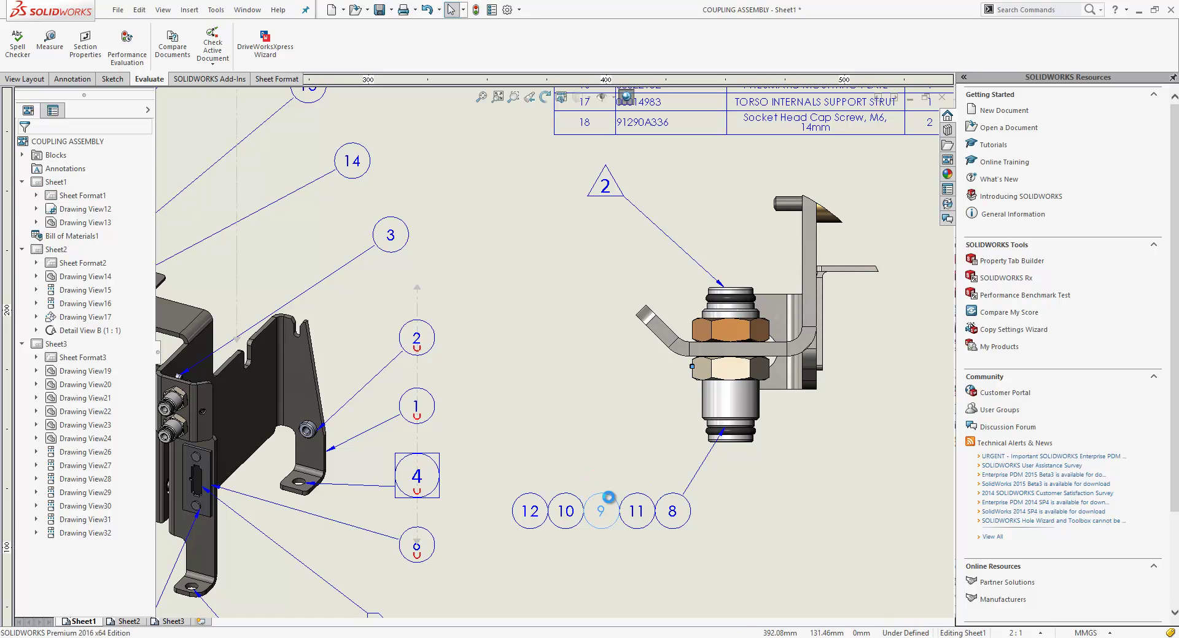
click(610, 532)
mouse_move(600, 512)
mouse_down()
mouse_move(632, 368)
mouse_move(607, 498)
mouse_move(573, 455)
mouse_move(601, 511)
mouse_up()
click(606, 498)
drag(584, 388, 596, 521)
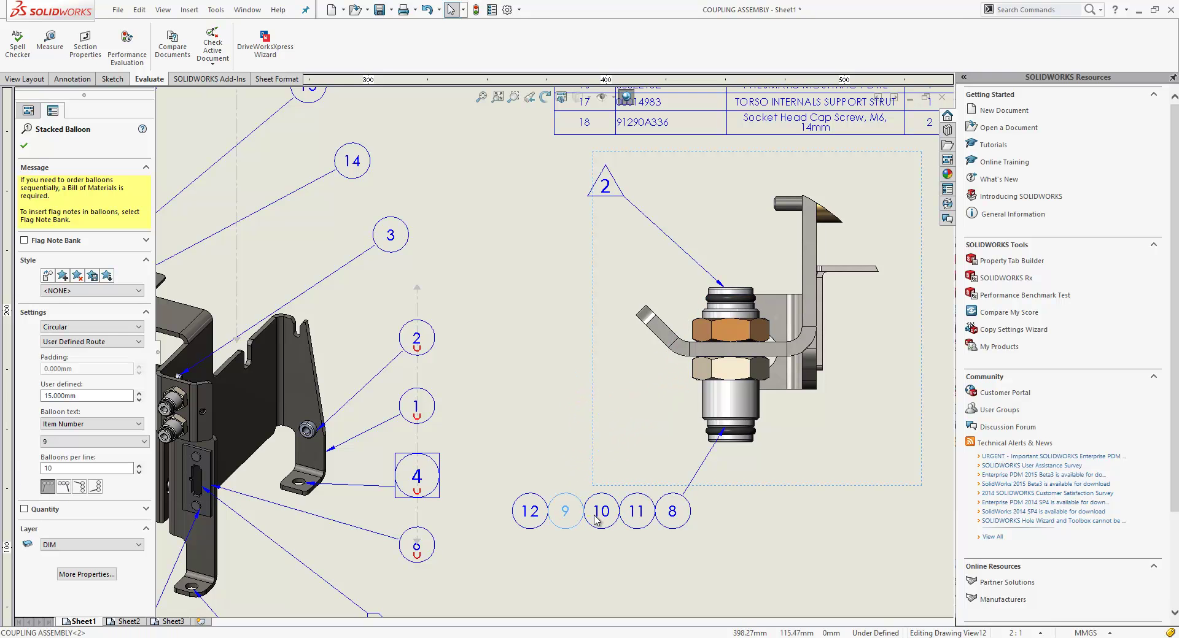
Sort the balloon stack below the pneumatic connector and move triangular flag note 2 into the stack beside balloon 12
right_click(606, 516)
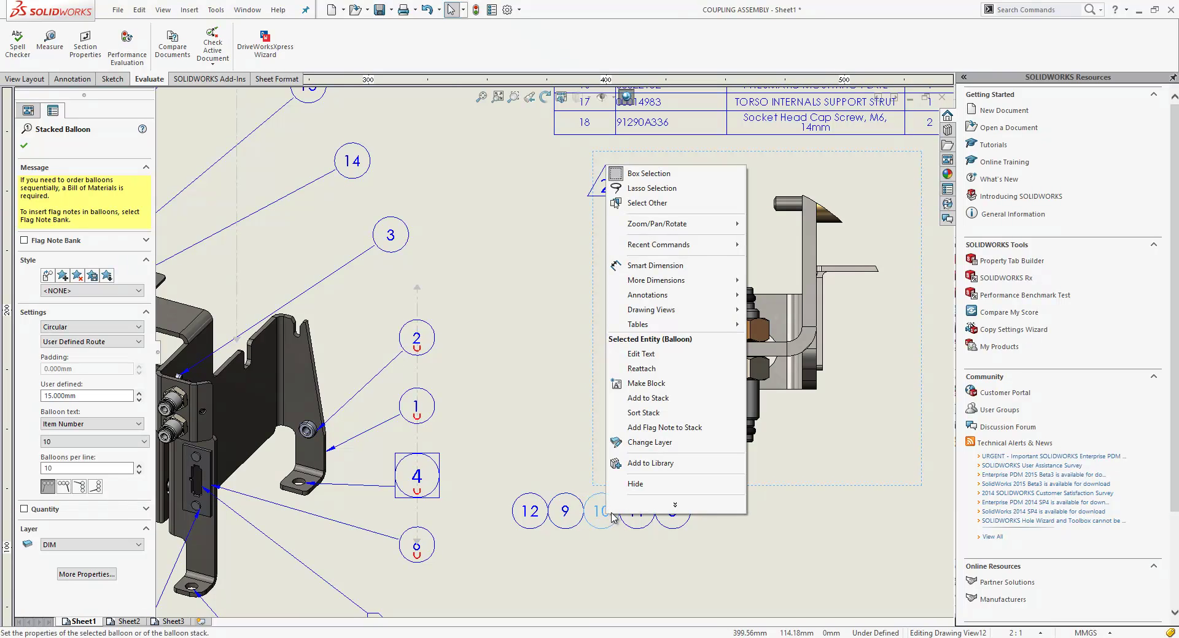
click(653, 413)
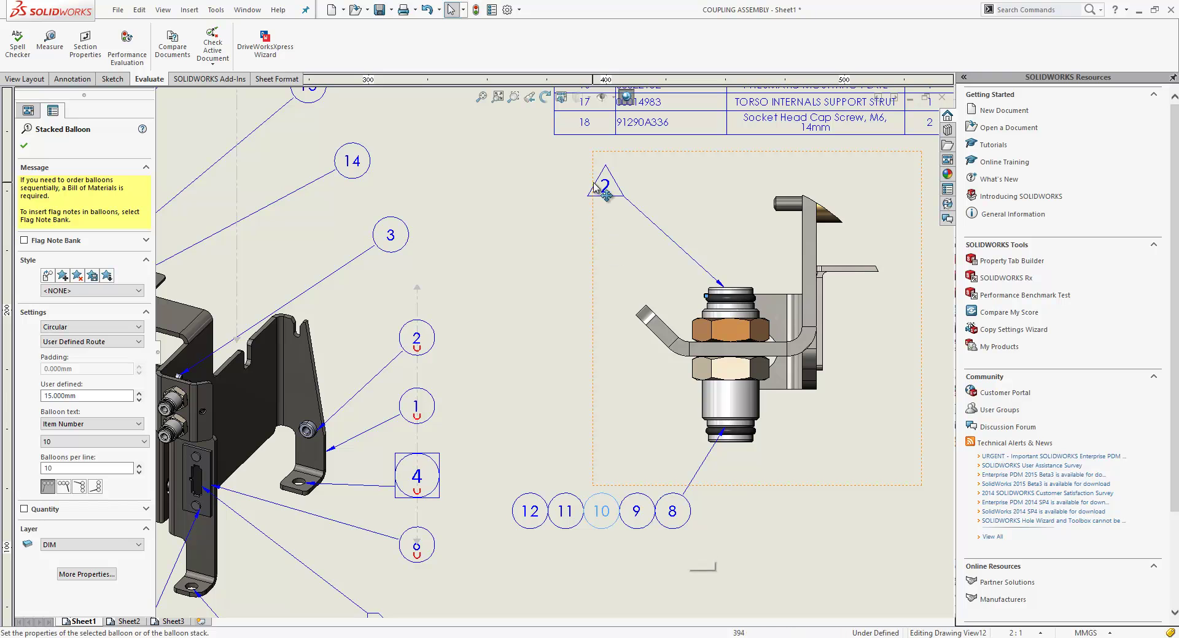
drag(593, 184, 525, 517)
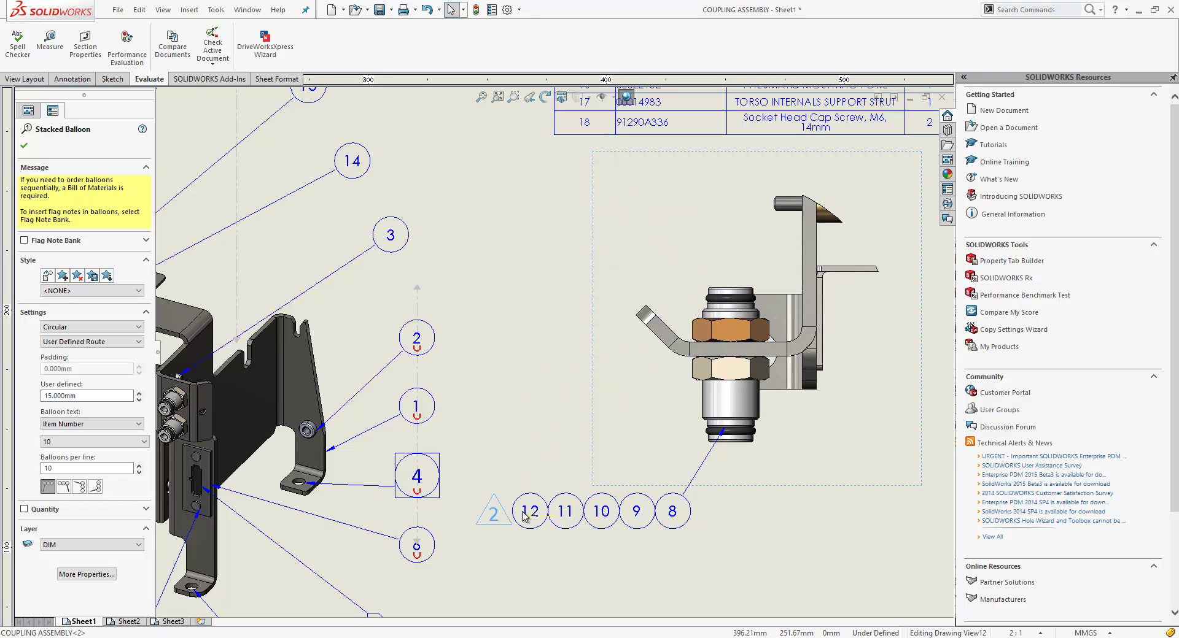
click(566, 594)
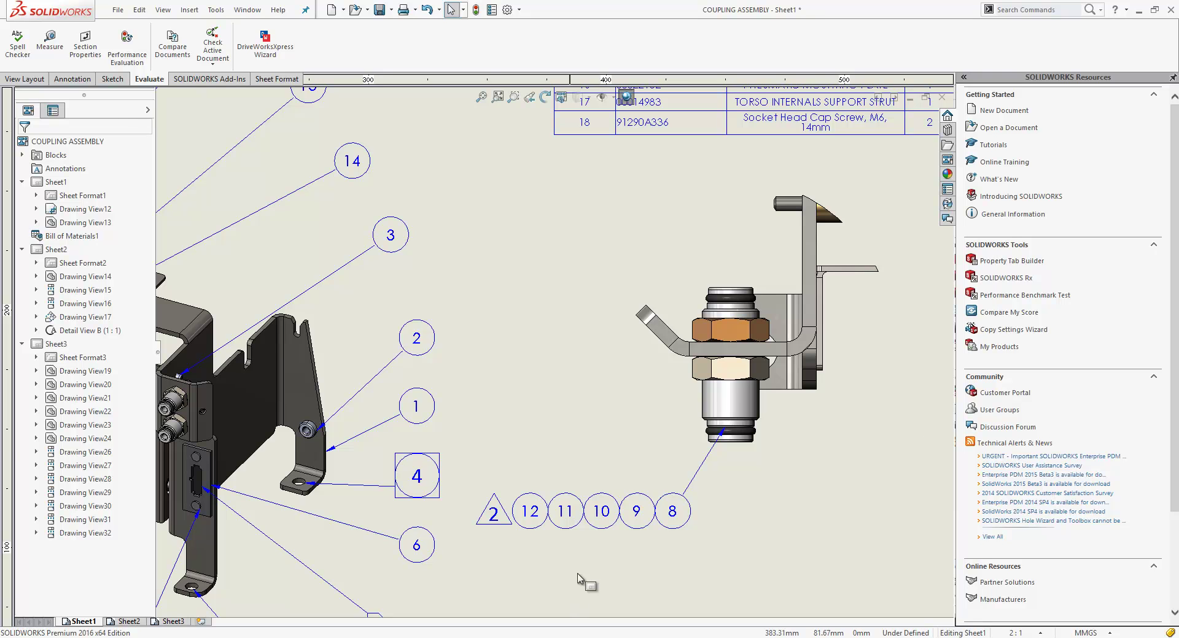
Insert a note with a leader attached to the upper end of the pneumatic connector, placing its text above the bent bracket
click(589, 383)
click(657, 383)
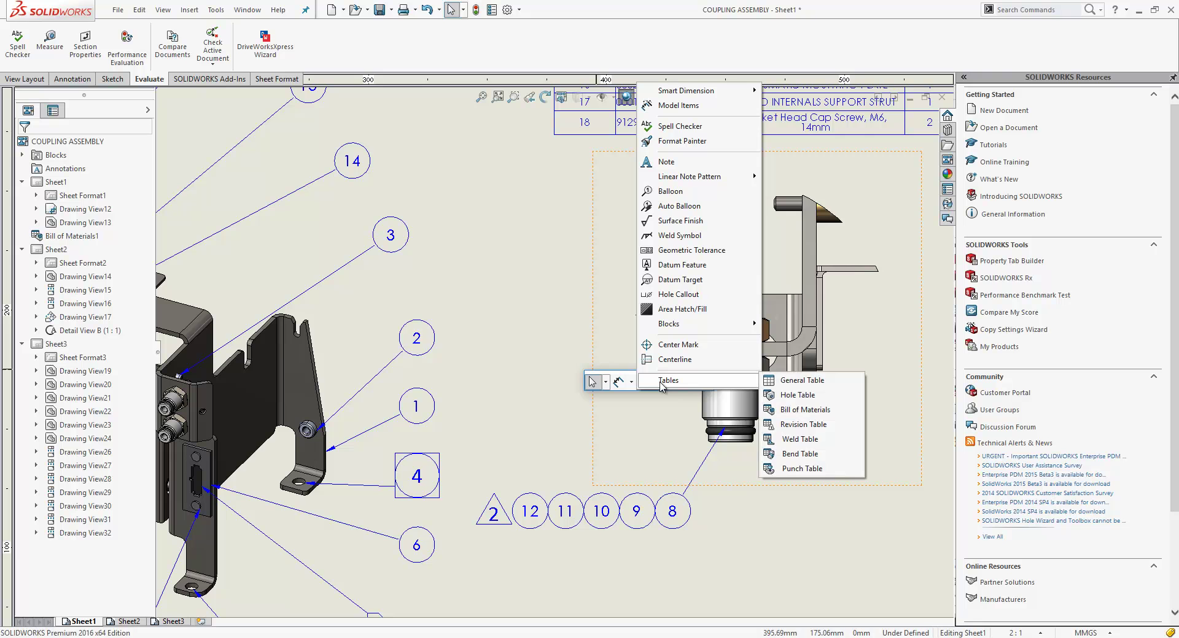
click(675, 163)
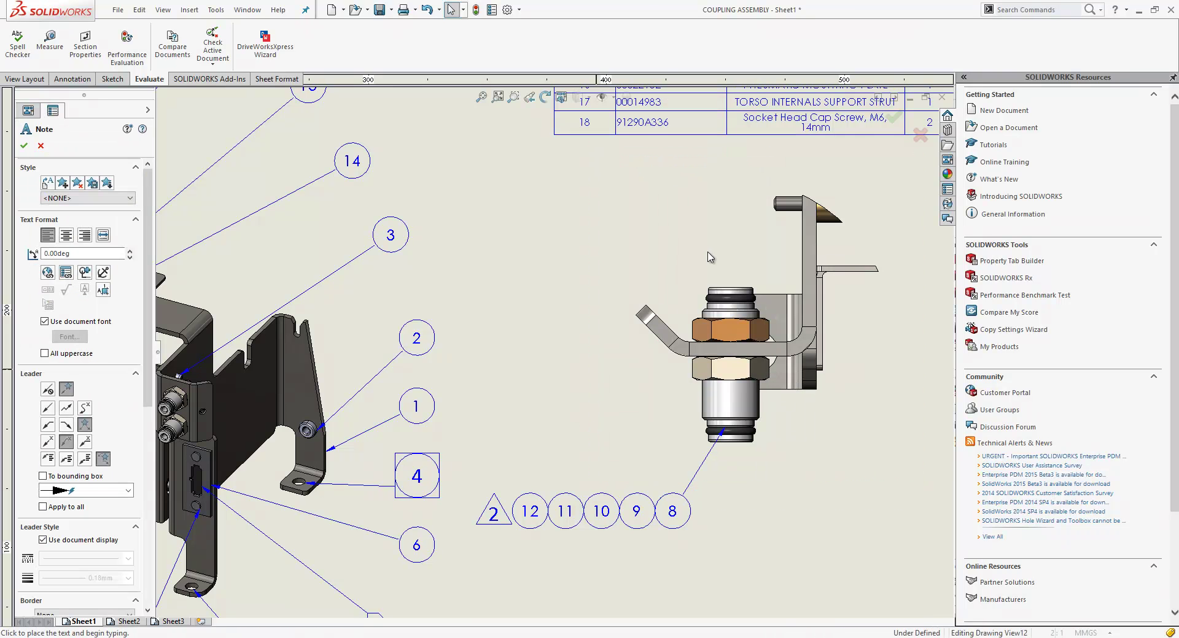
click(714, 283)
click(604, 225)
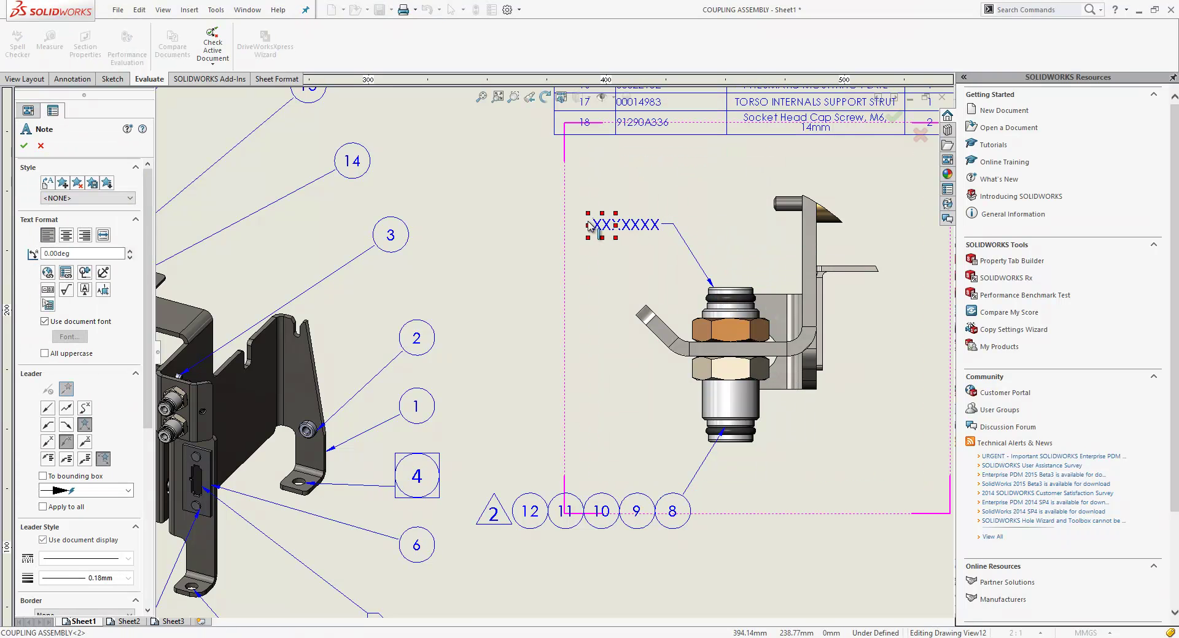
Start a property link for the leader note and set its source to selected component 00010612, the pneumatic connector subassembly
click(66, 273)
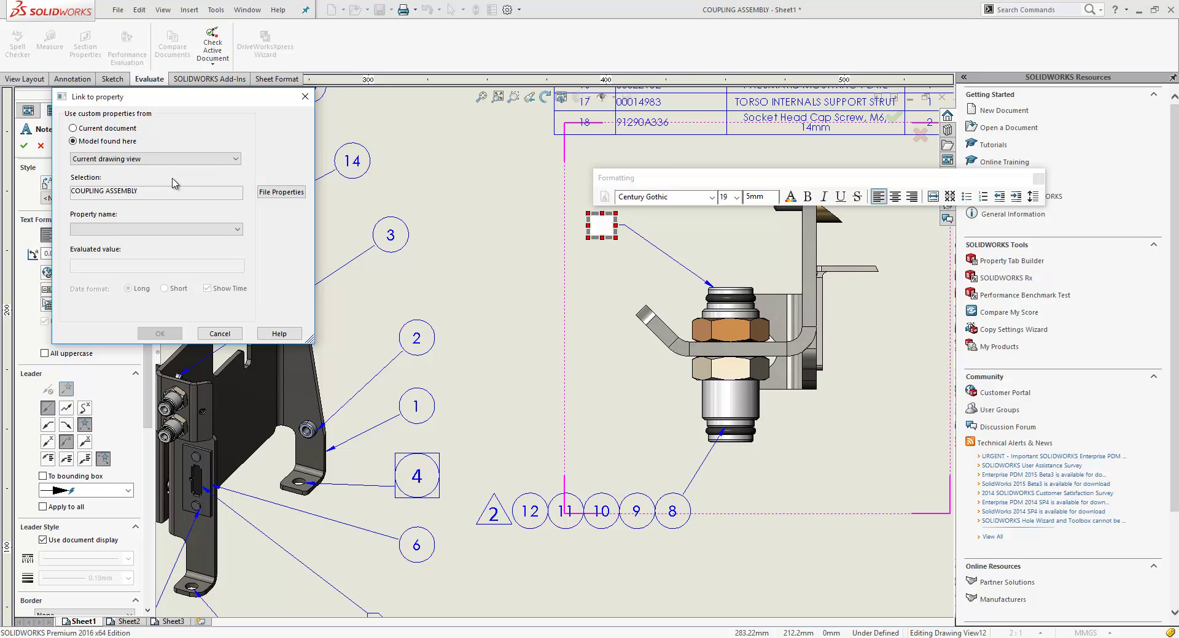
click(129, 161)
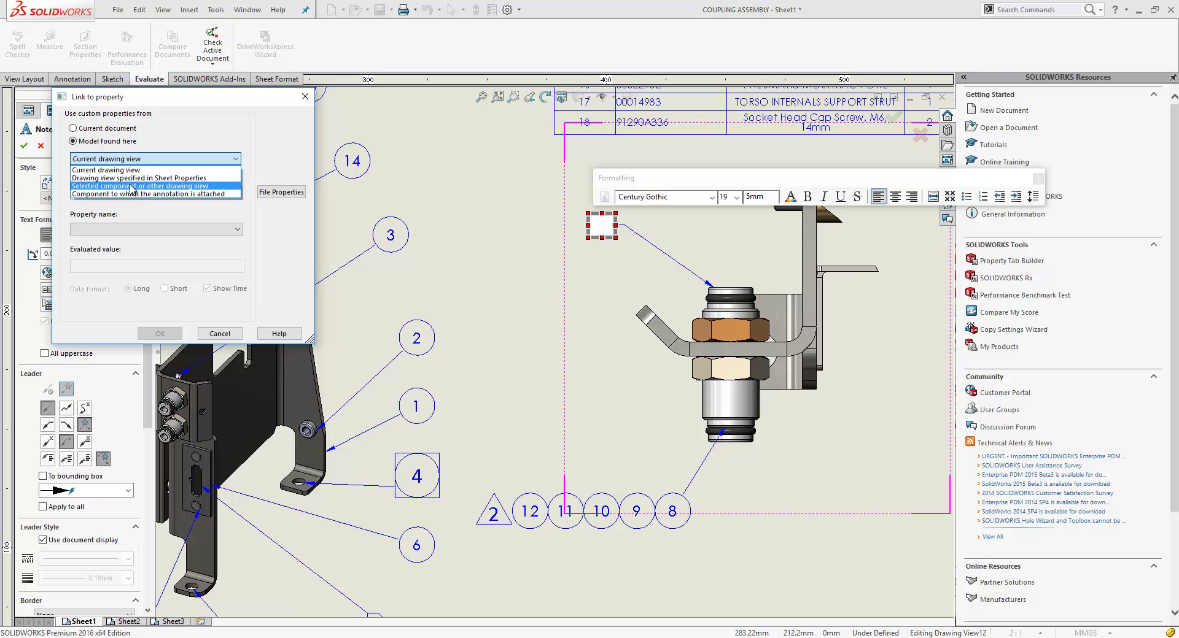
click(131, 187)
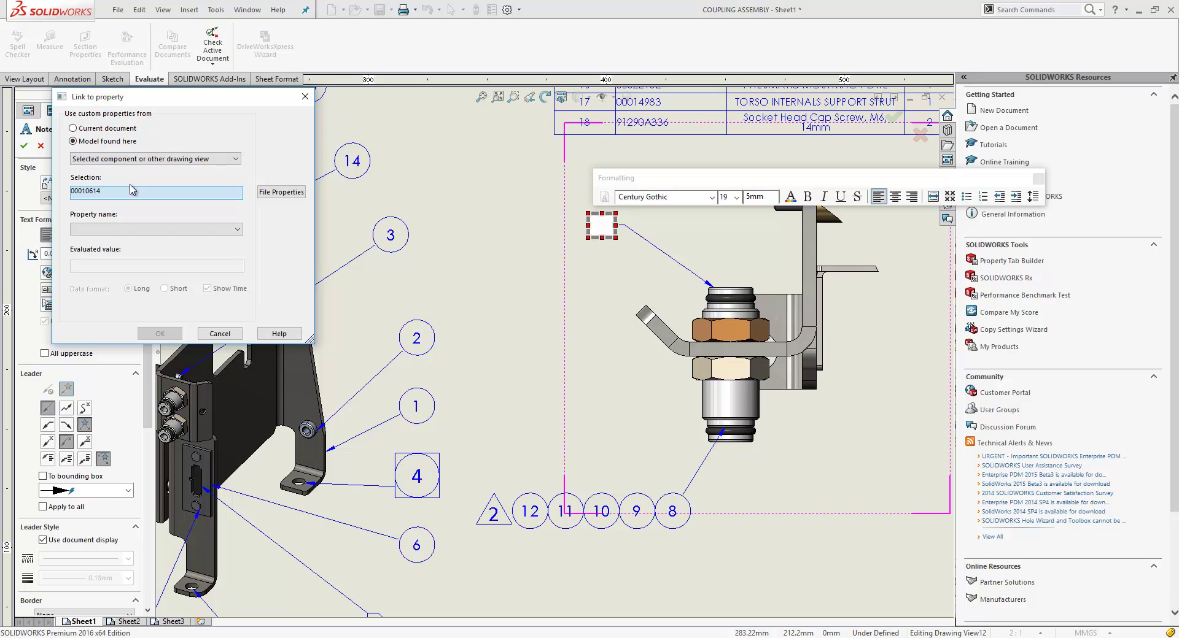
right_click(736, 293)
click(749, 301)
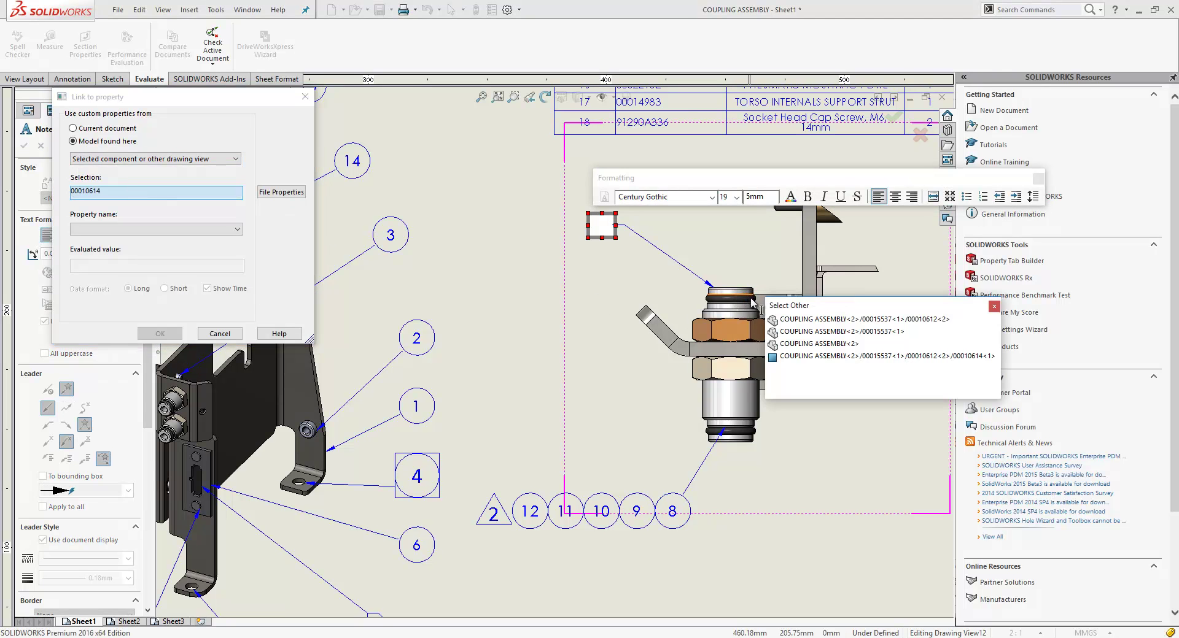
click(798, 320)
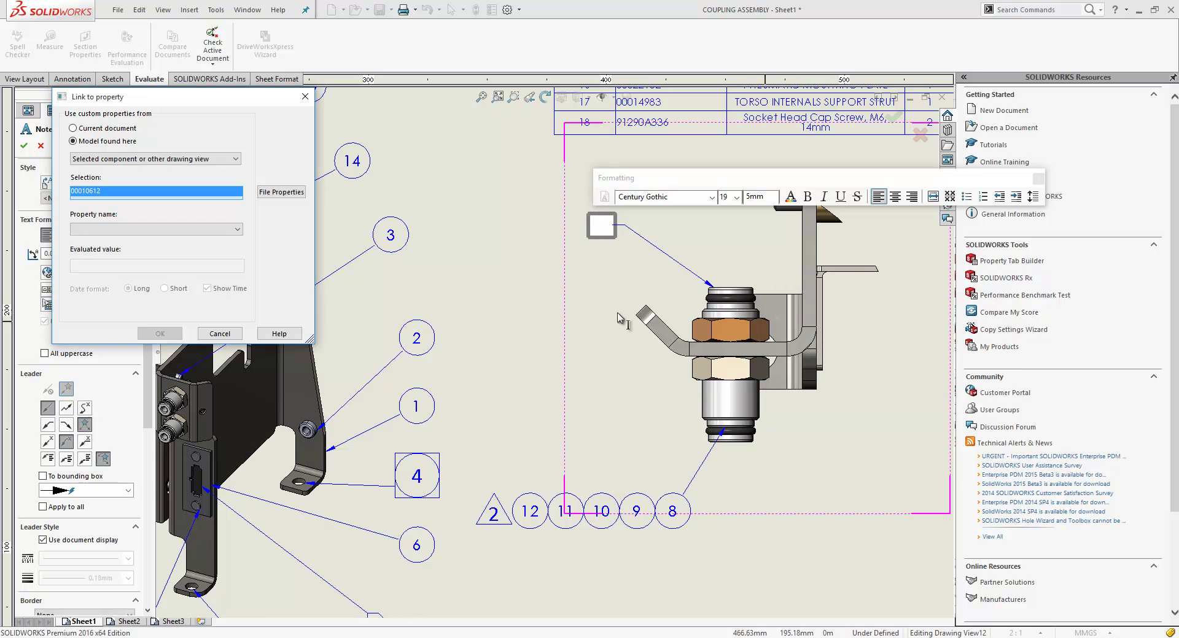
Link the note to the M_MANUFACTURER_CODE property and move its text left, clear of the bracket
click(188, 230)
drag(243, 264, 243, 272)
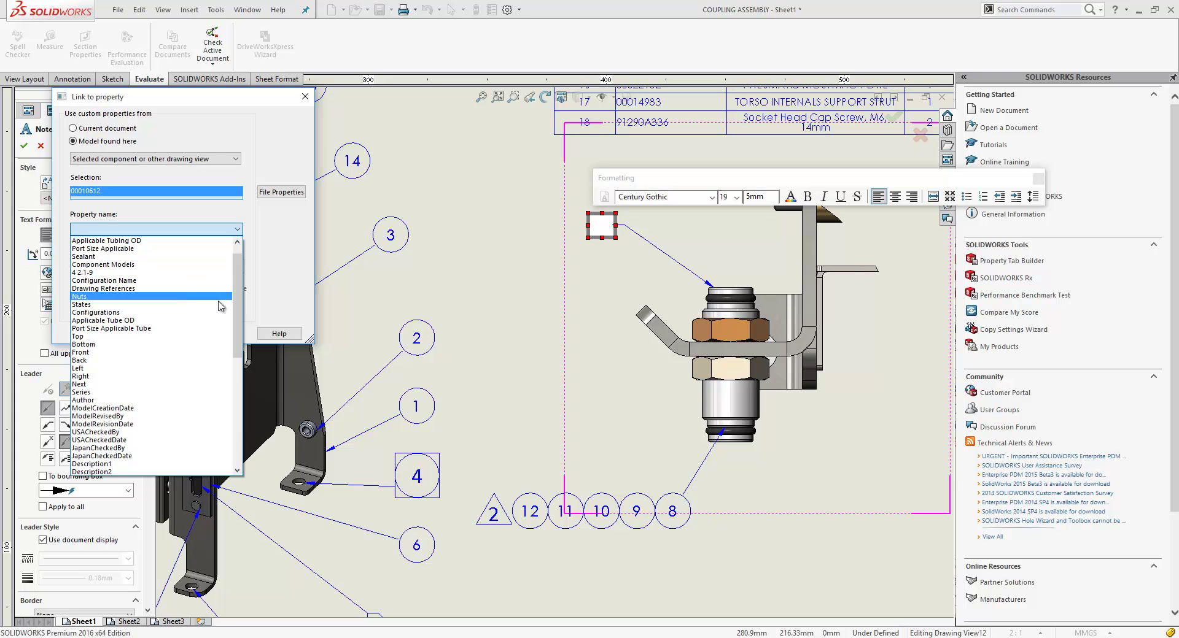
scroll(235, 349, down, 2)
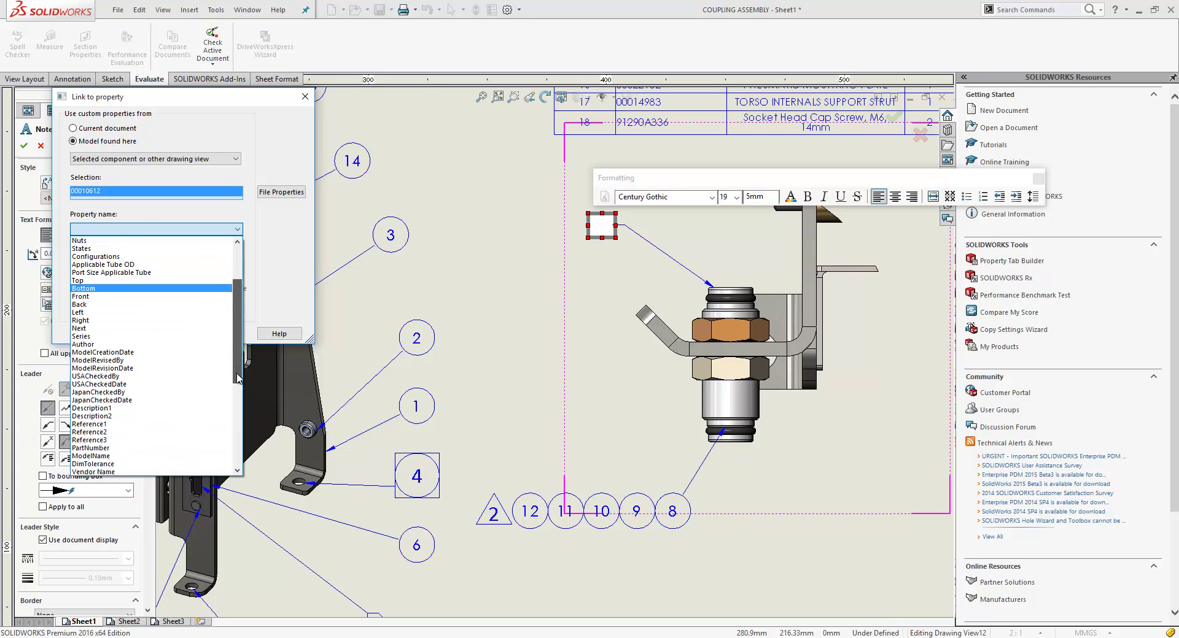
click(129, 432)
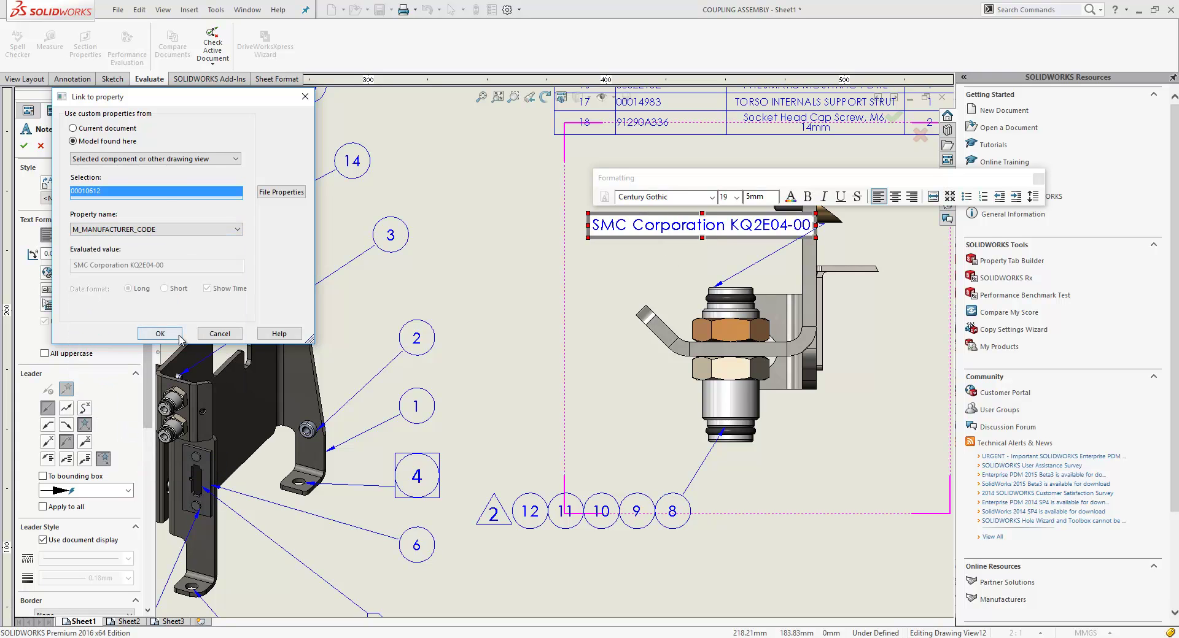
click(159, 333)
key(Escape)
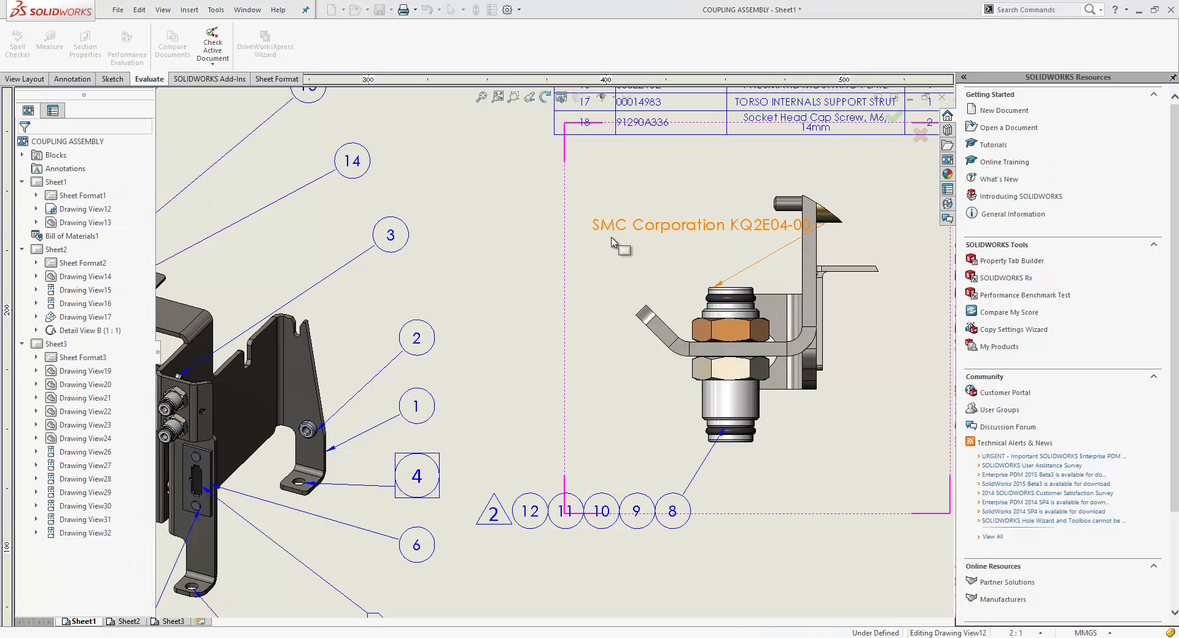
drag(624, 246, 495, 240)
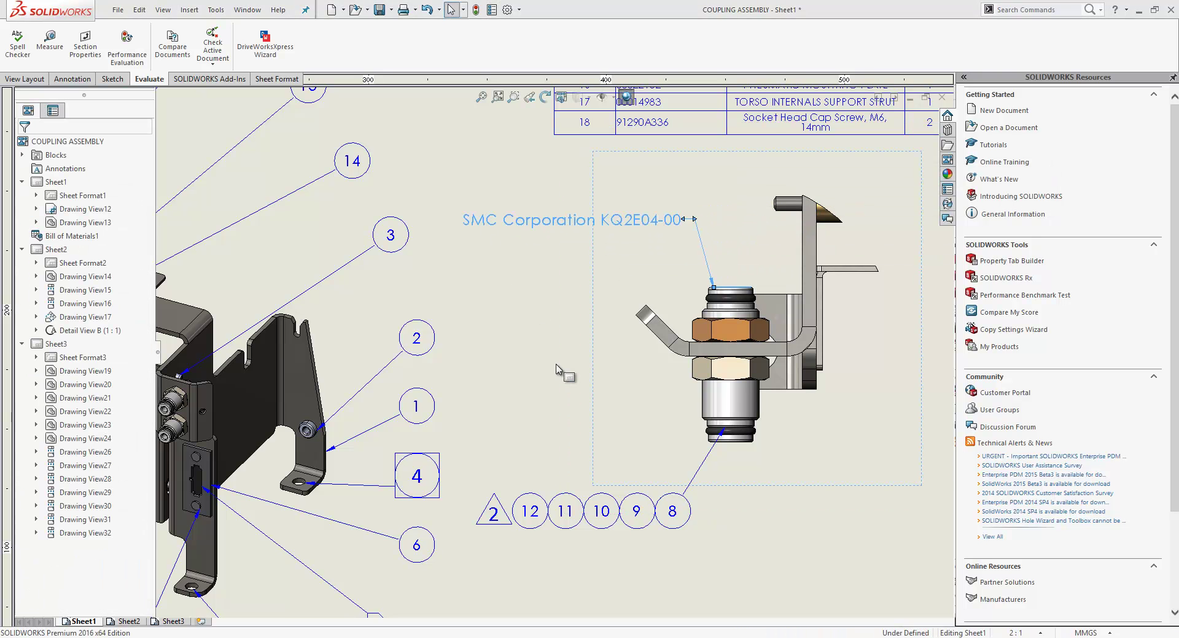
Switch to Sheet2 of the coupling assembly drawing
key(f)
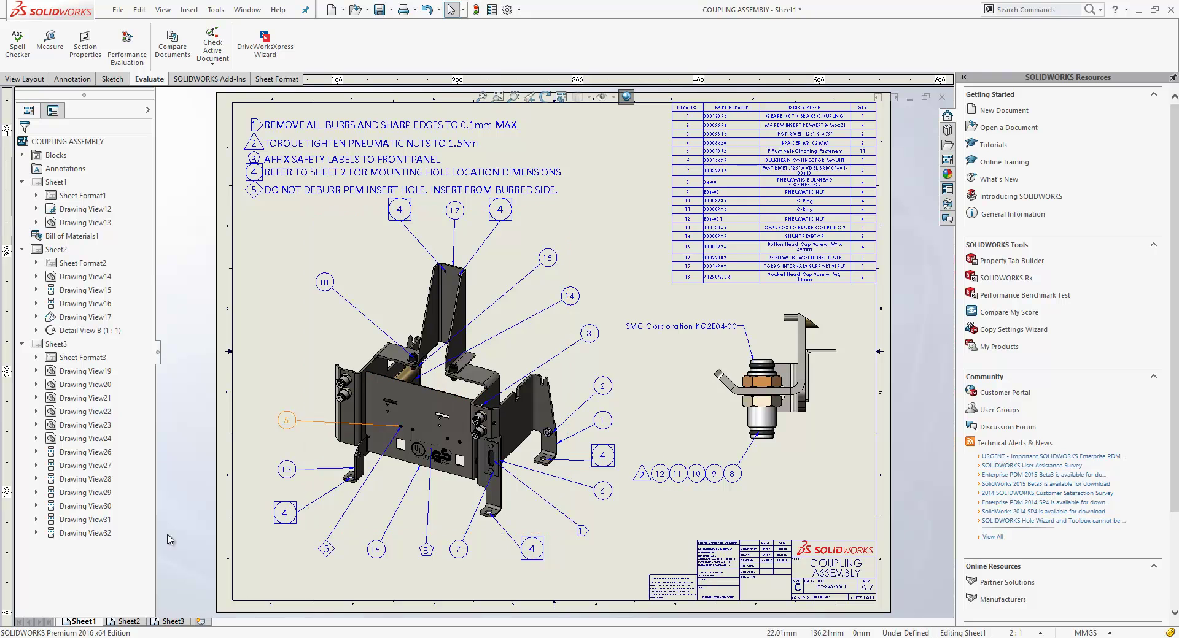
click(125, 621)
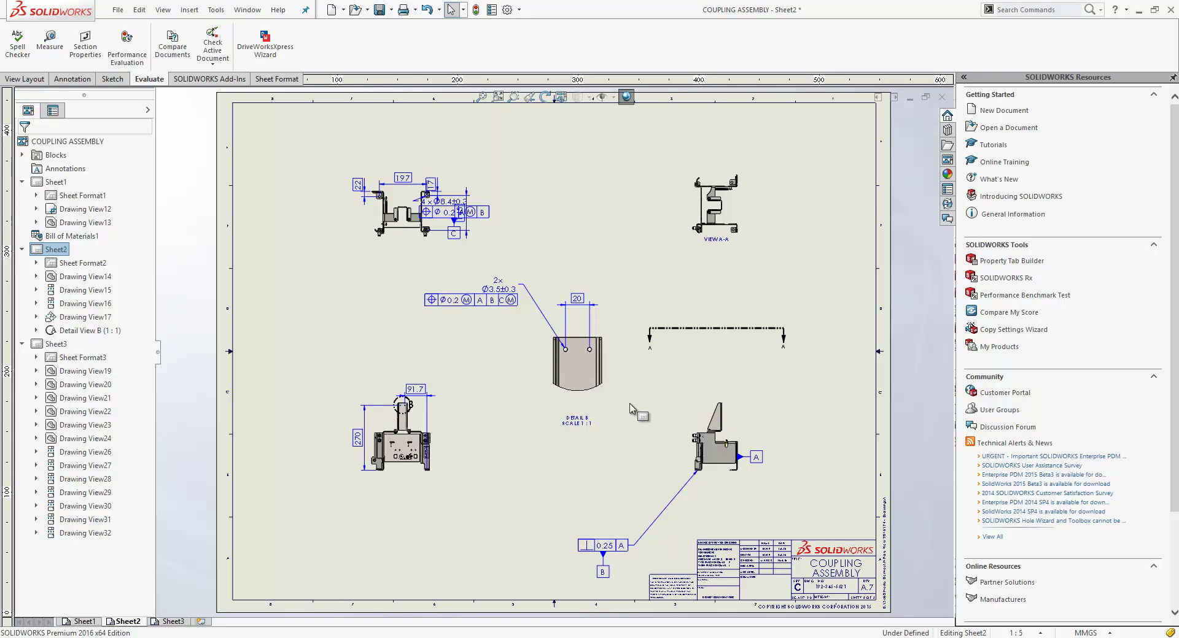
drag(632, 410, 61, 266)
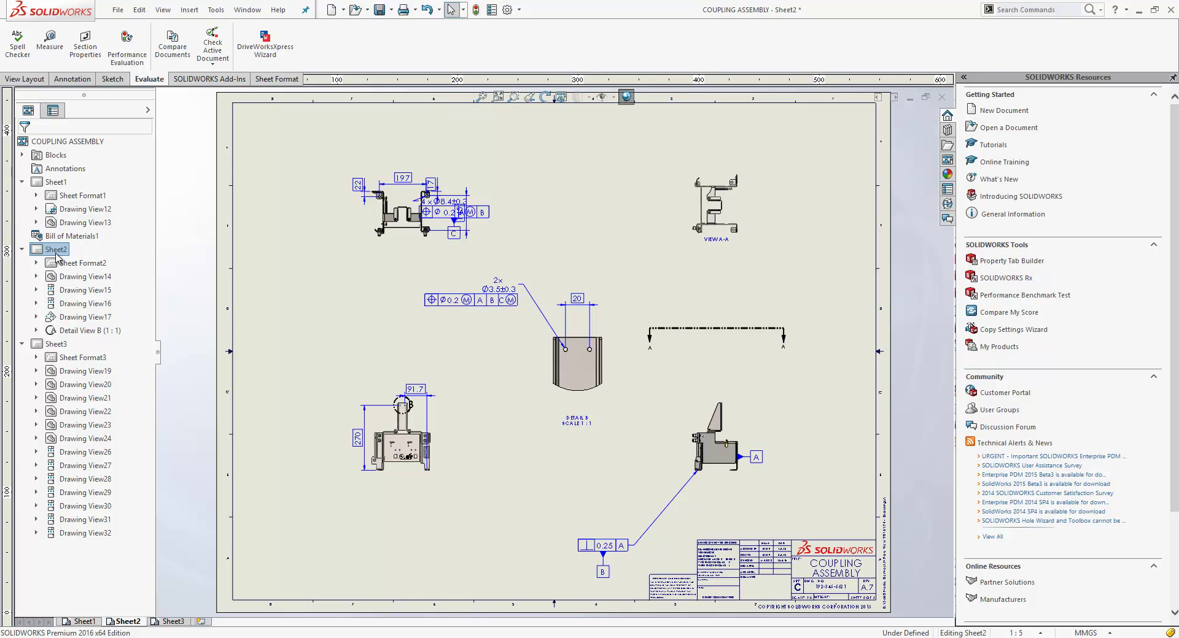
right_click(56, 251)
click(80, 380)
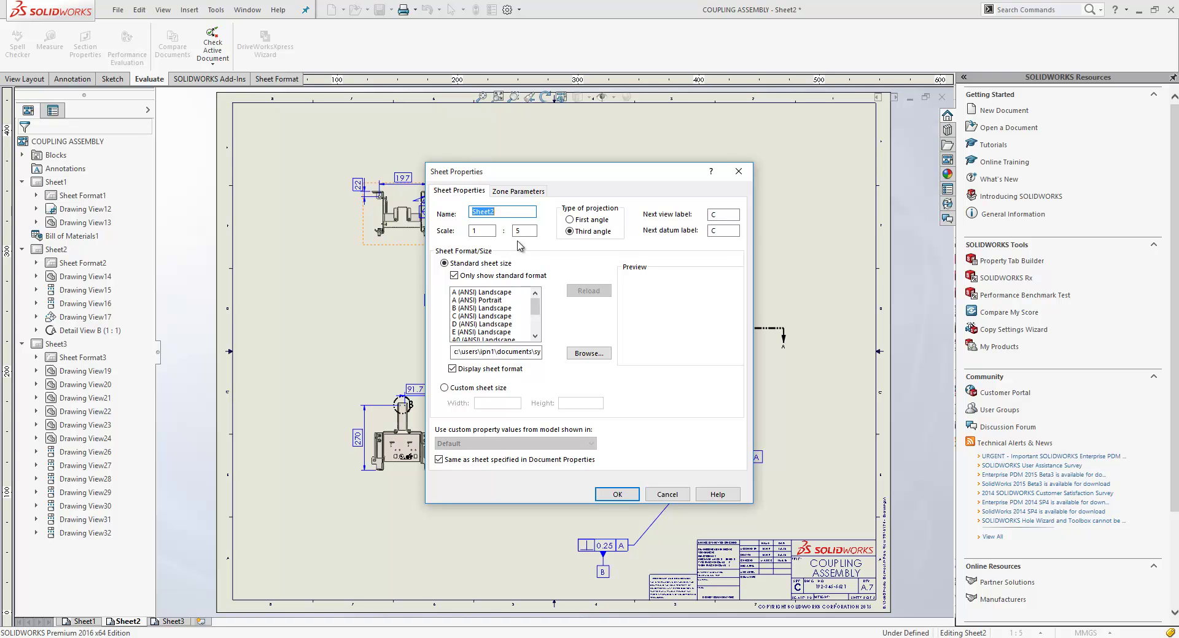
click(665, 496)
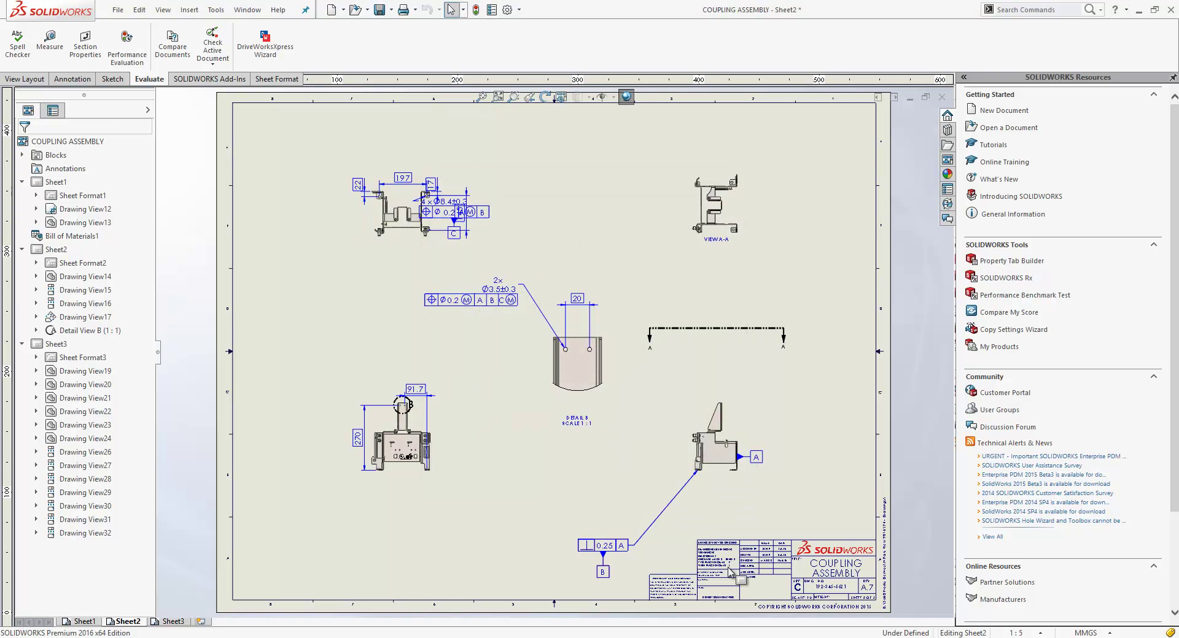
Set the scale of Sheet2 to 1:2
click(1041, 634)
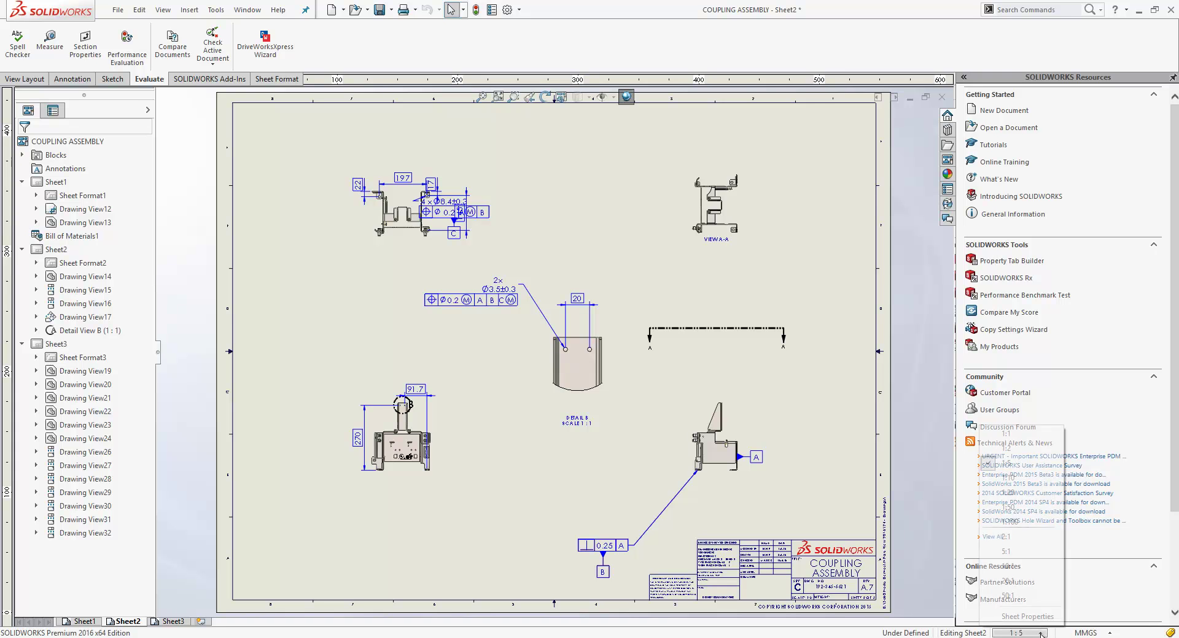
click(1006, 449)
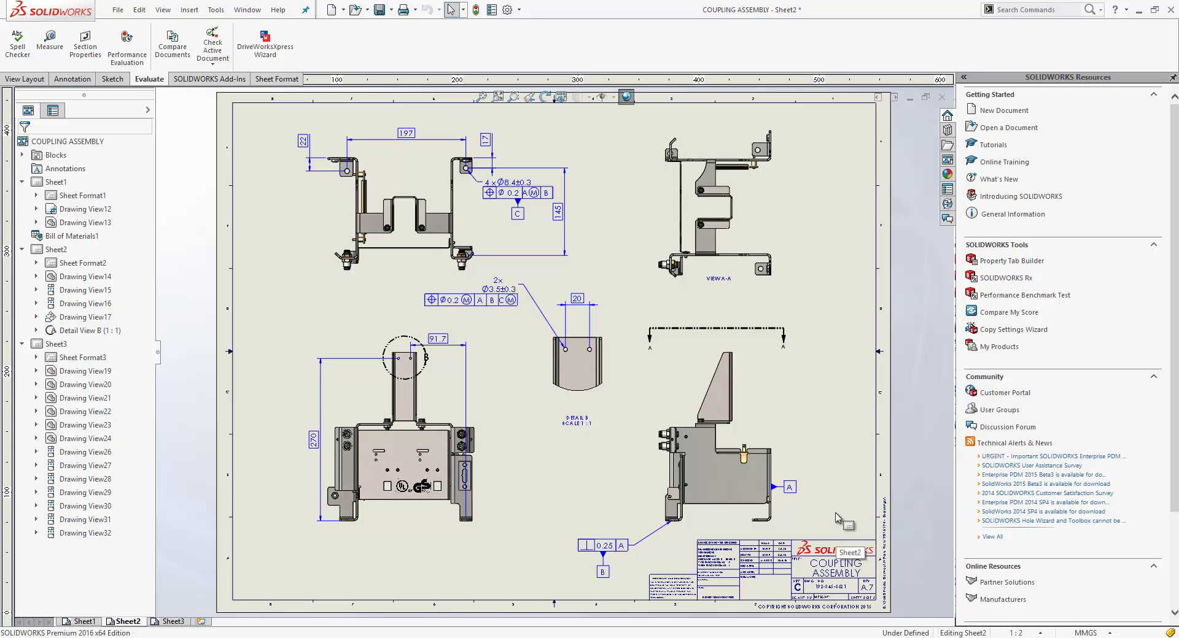
Dimension the horizontal distance between the right flange's upper corner and the bent left bracket in View A-A, placing it above the view
scroll(707, 174, up, 5)
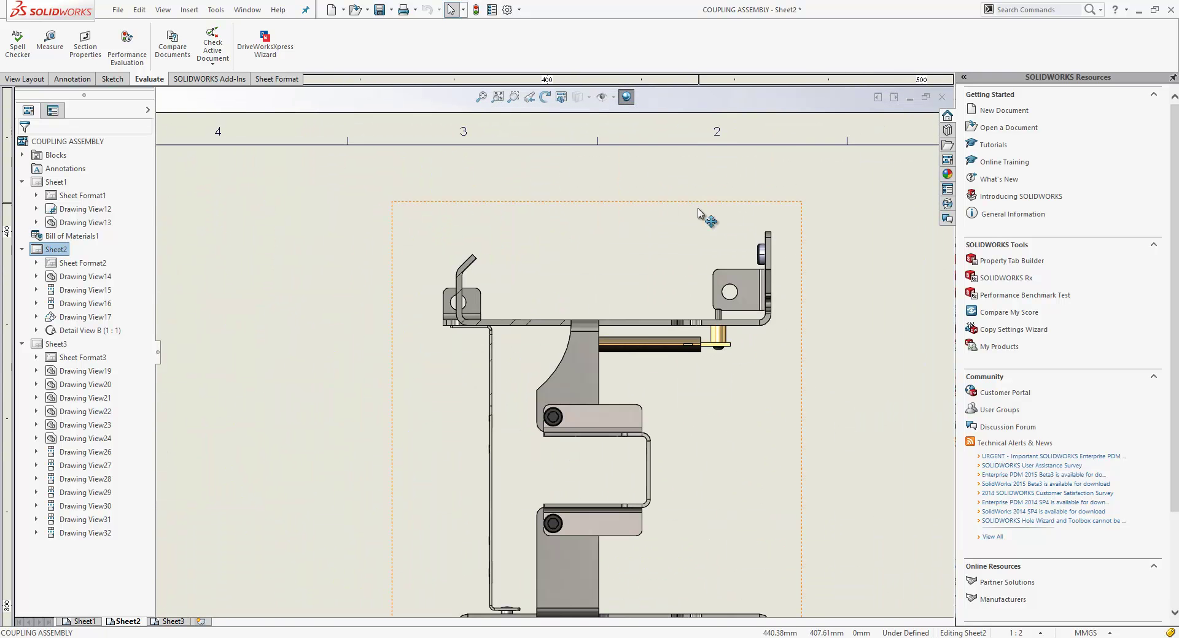
click(723, 267)
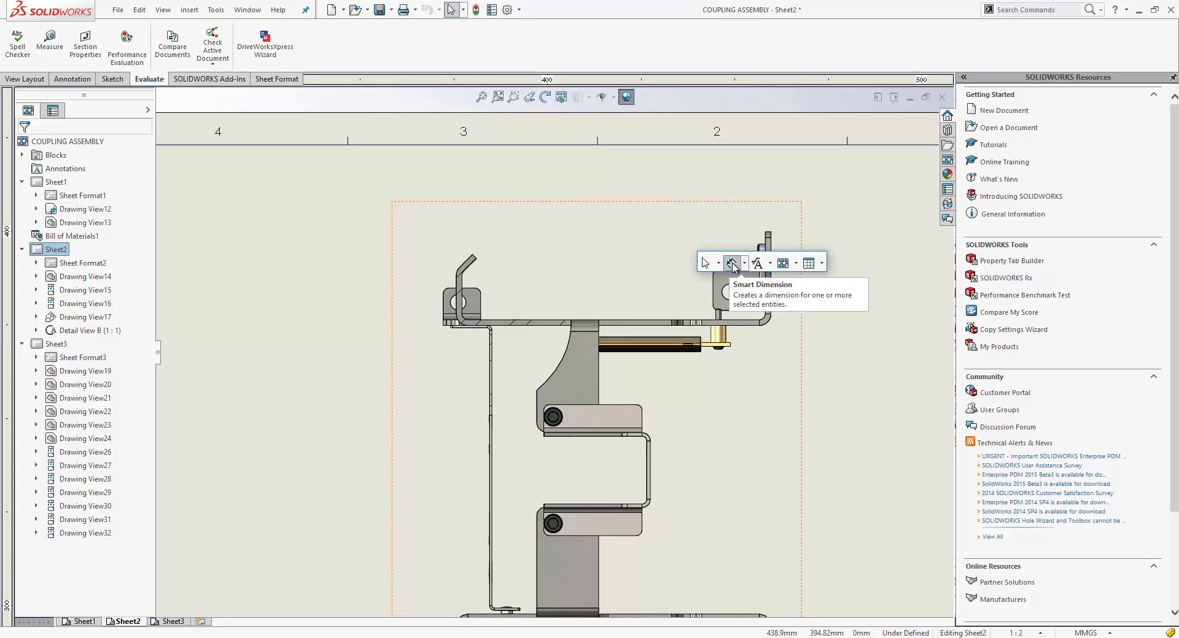
click(731, 264)
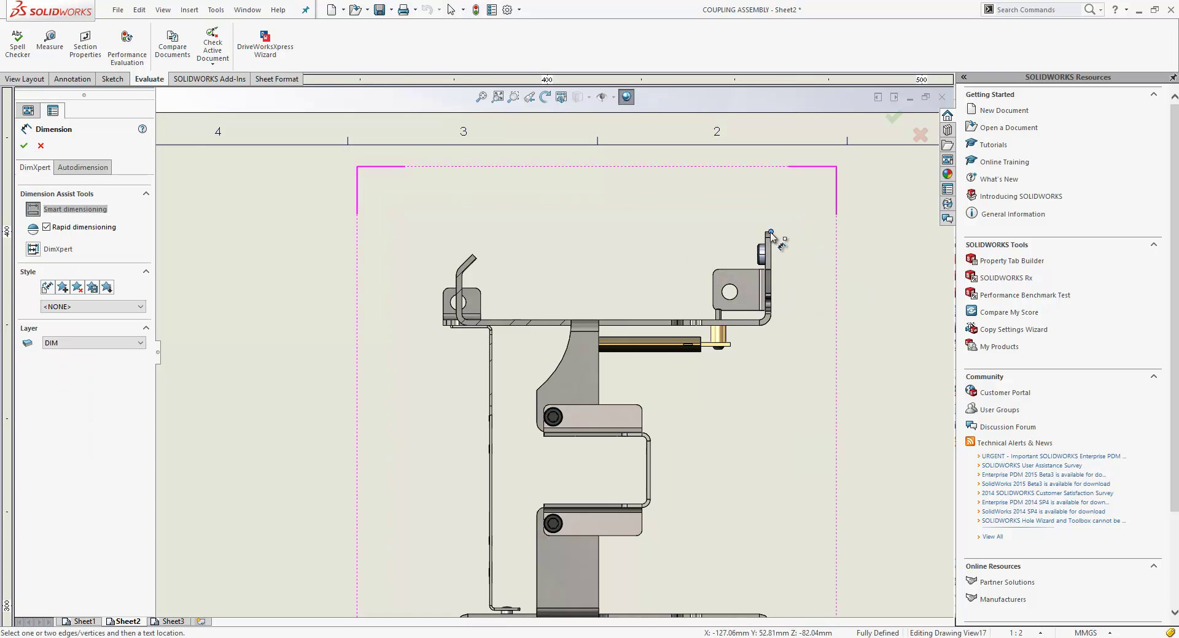
click(771, 232)
click(462, 287)
click(617, 184)
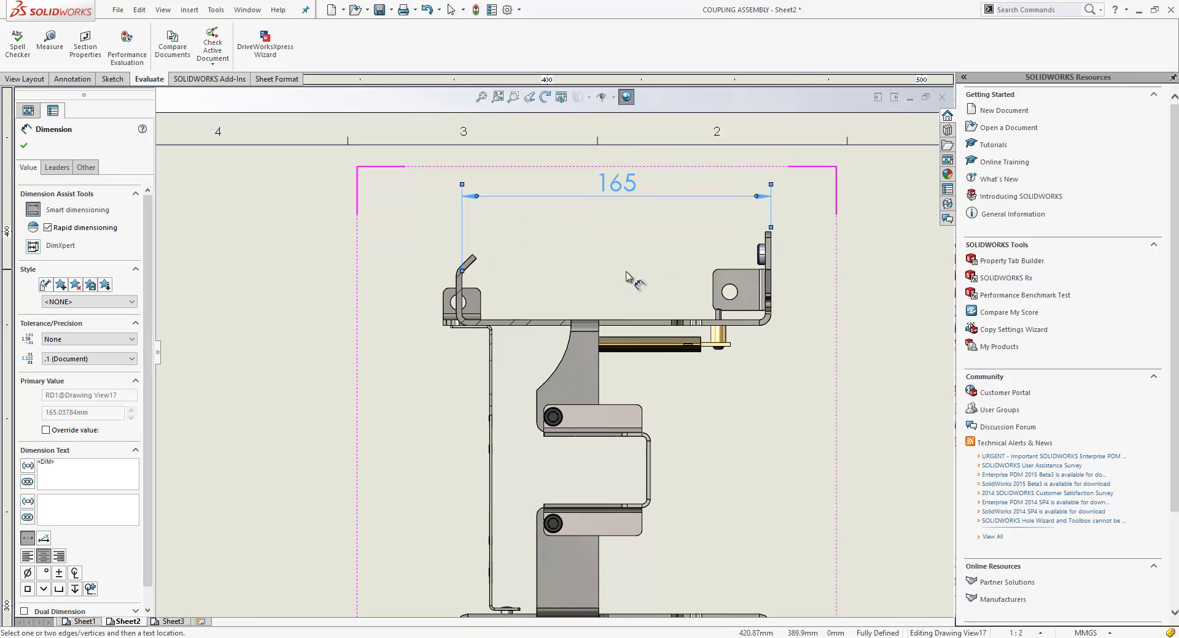
key(Escape)
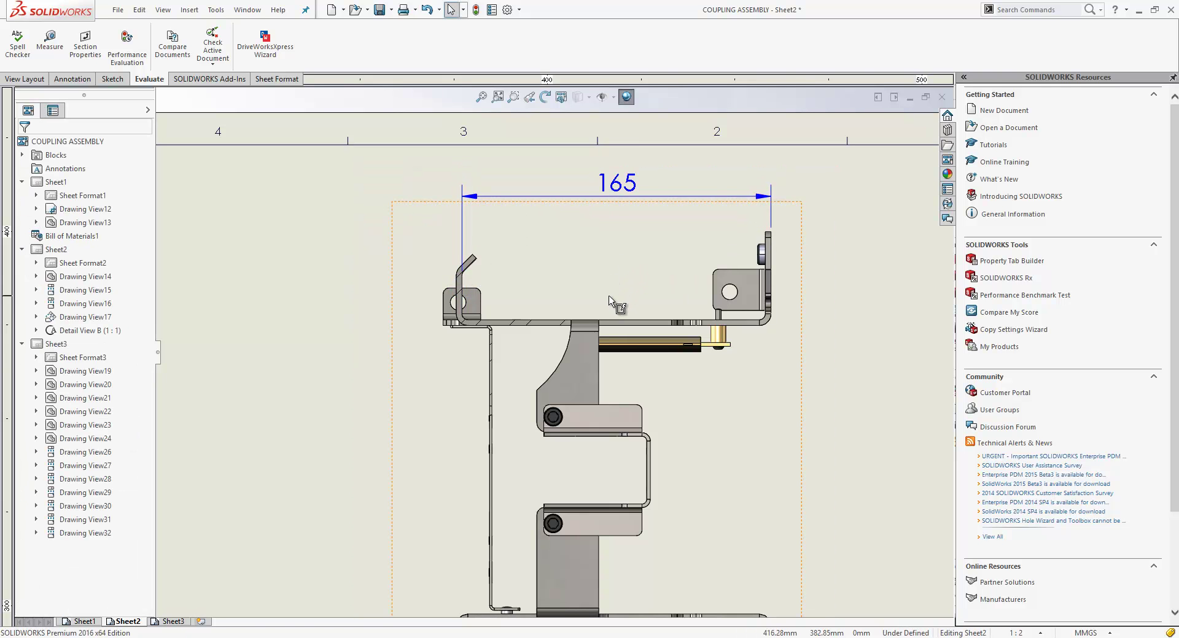
Move both A labels of the View A-A arrow line outward, placing each beside its arrowhead
scroll(610, 297, up, 4)
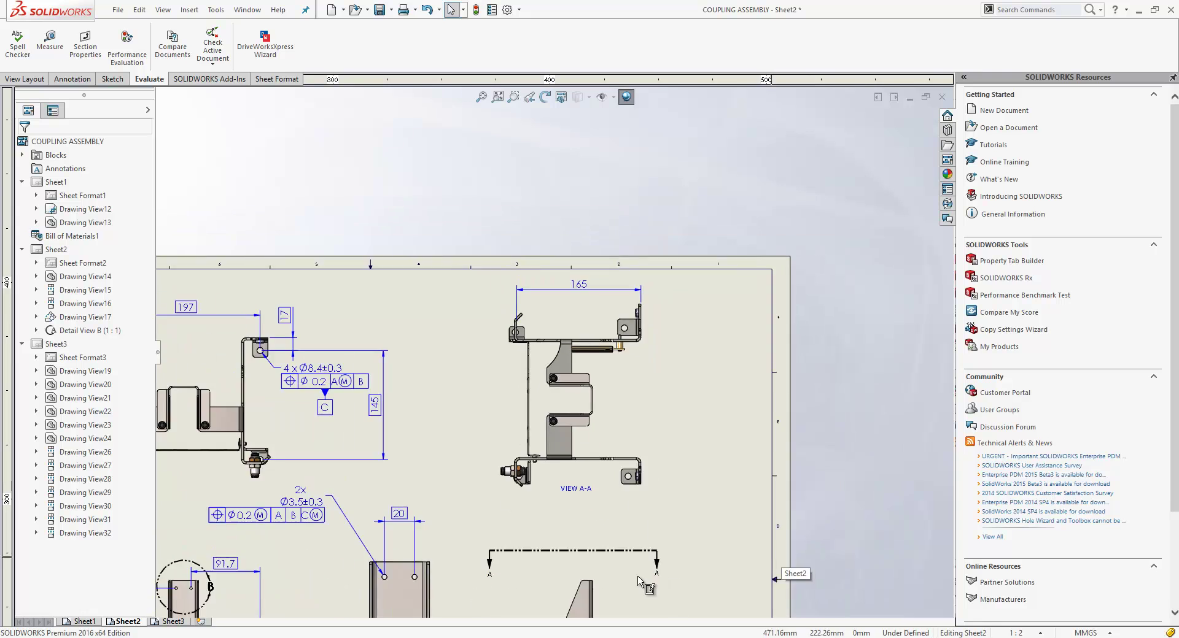
scroll(571, 457, down, 4)
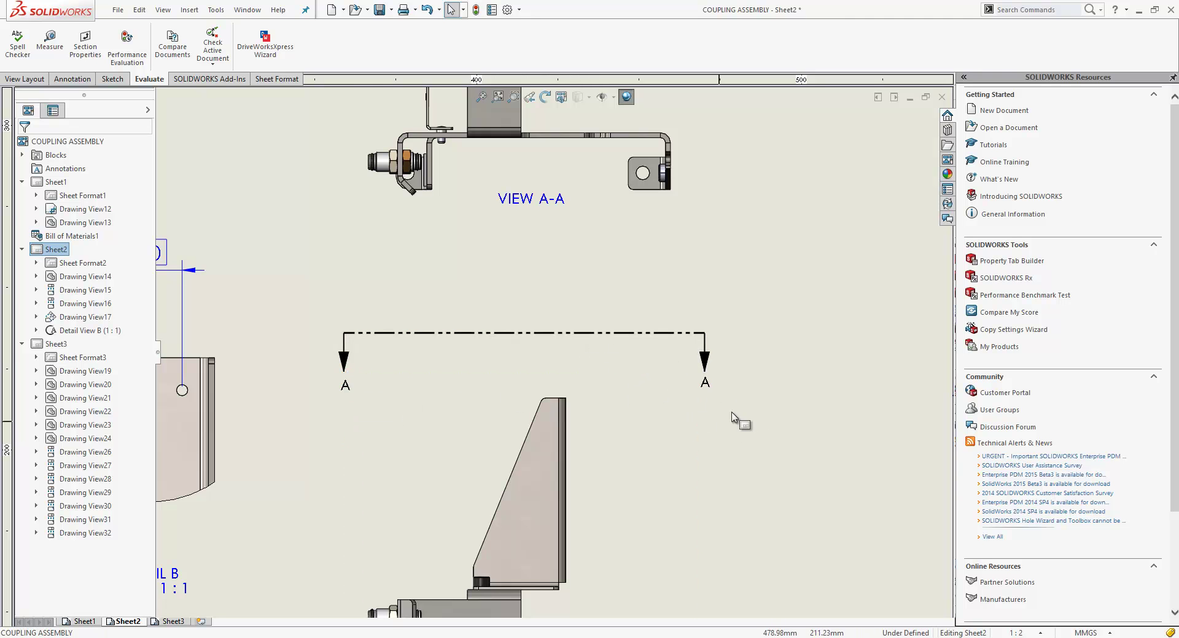
click(706, 385)
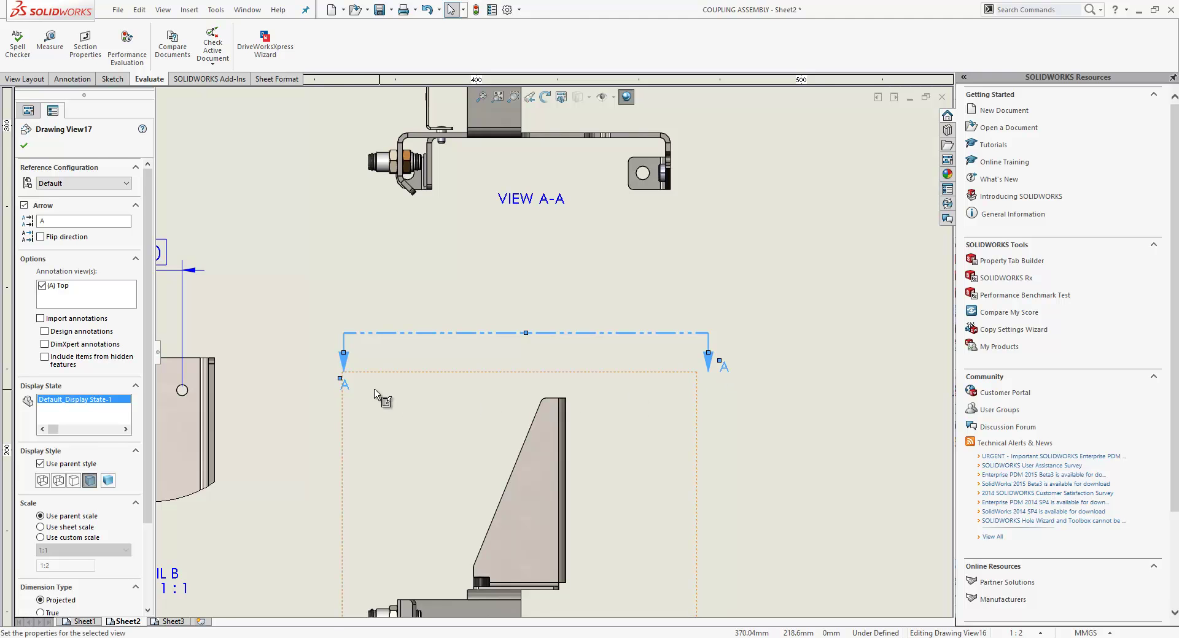
drag(343, 384, 328, 369)
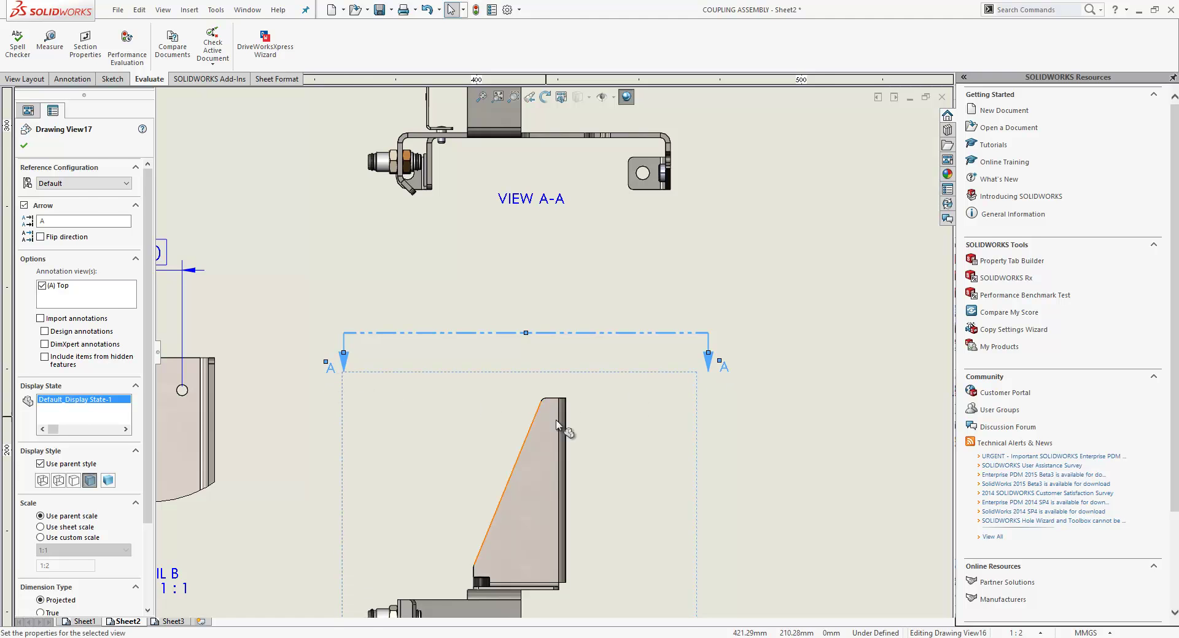
click(834, 468)
key(f)
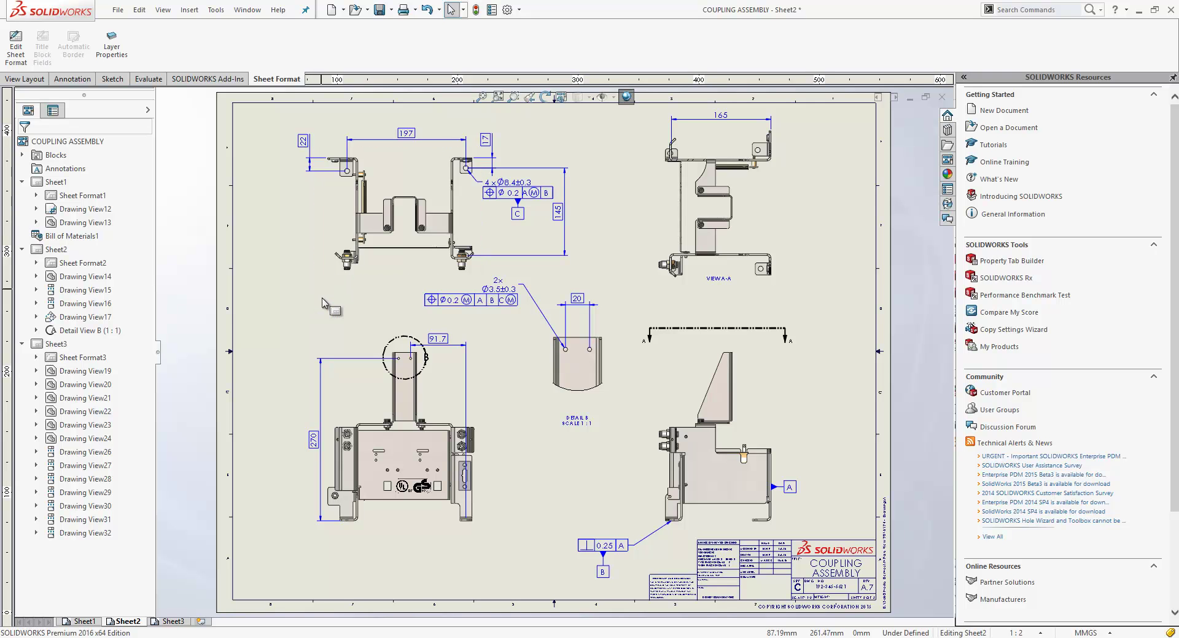
Edit Sheet2's sheet format and hide the TITLEBLOCK layer
click(17, 55)
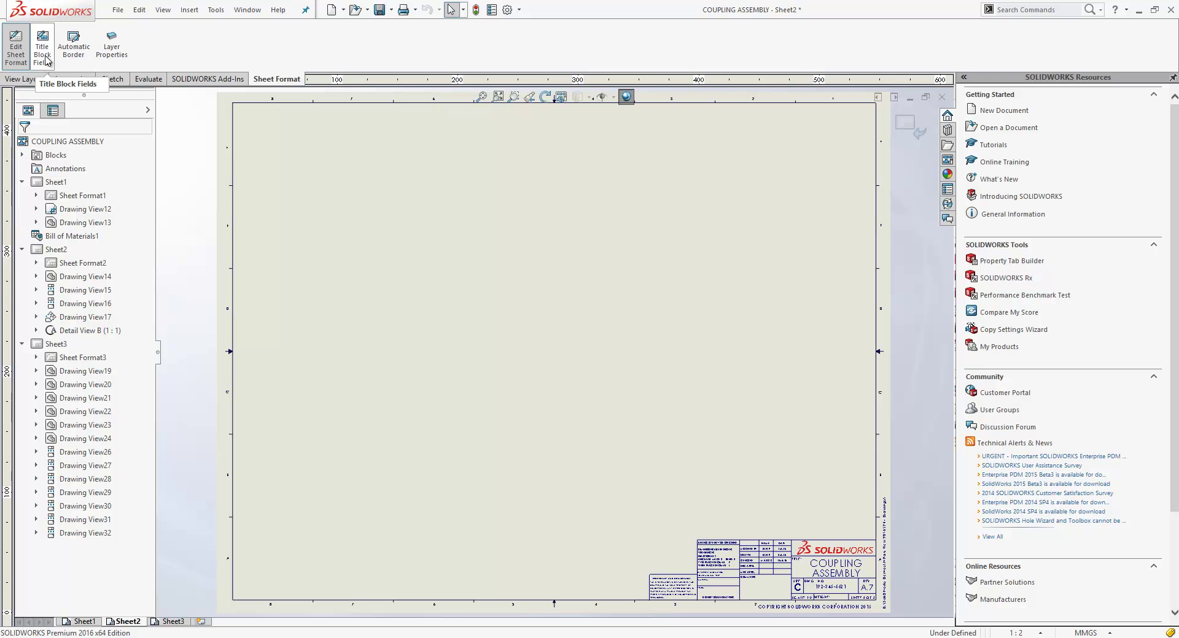
click(111, 49)
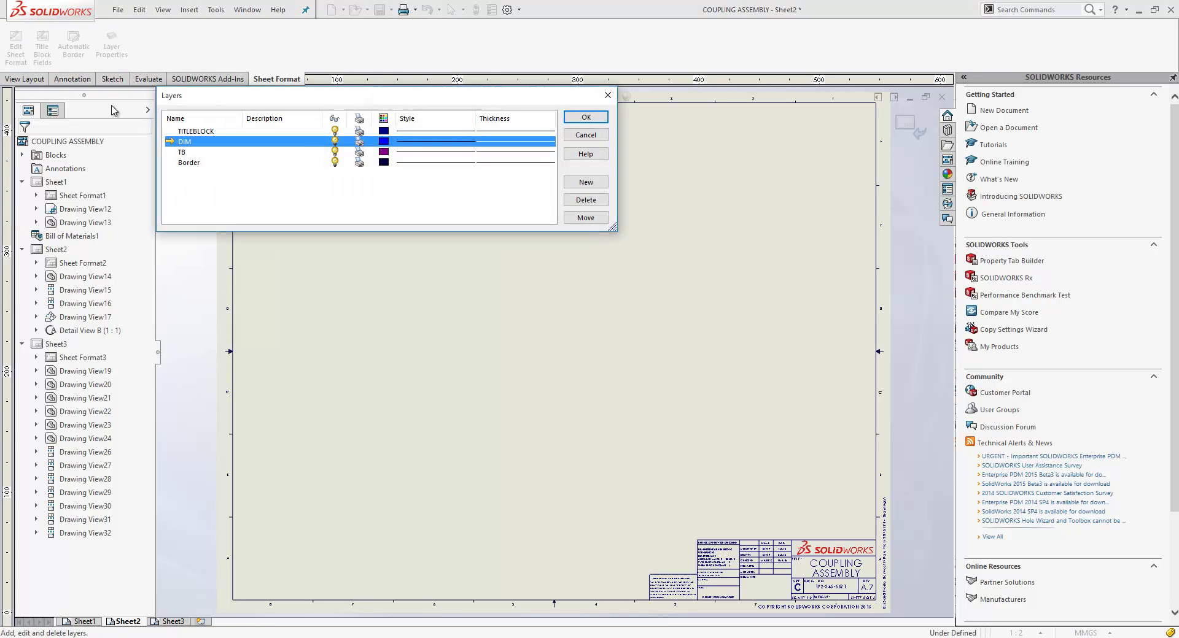
click(335, 132)
click(586, 117)
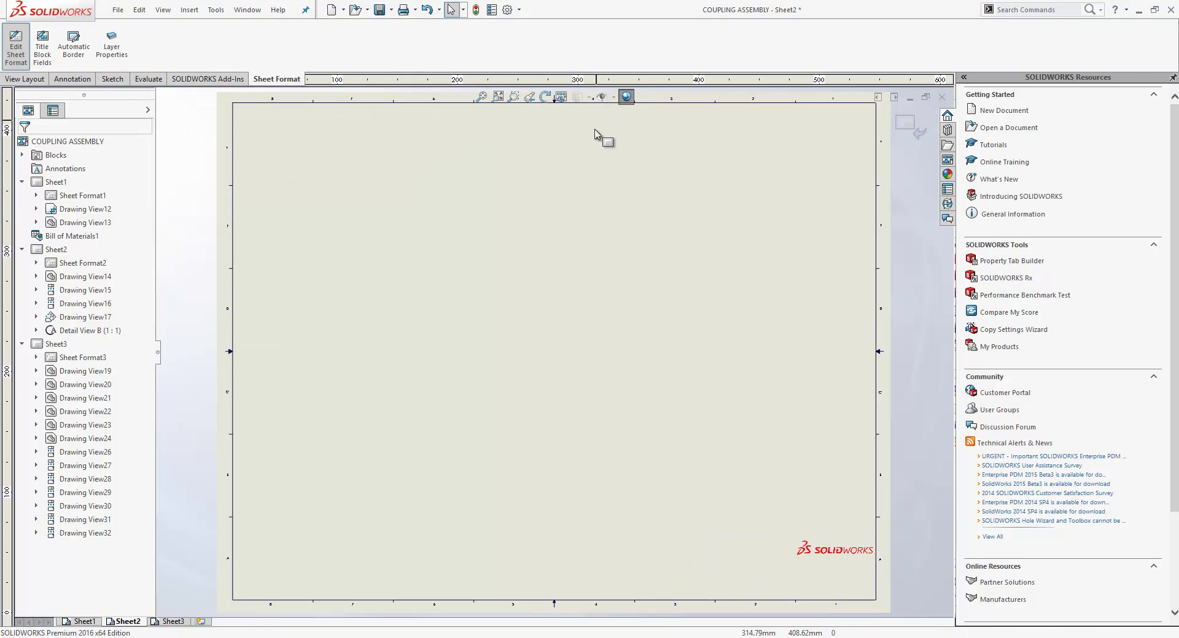
key(f)
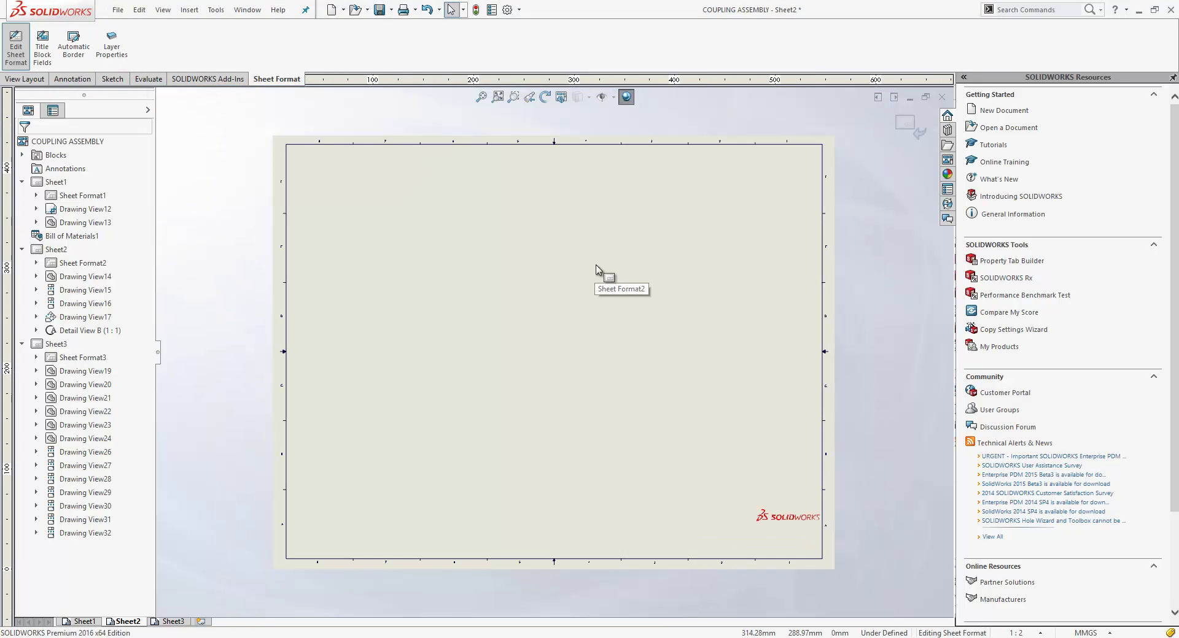
Start Automatic Border and add all entities of the existing sheet border to the delete list
click(74, 49)
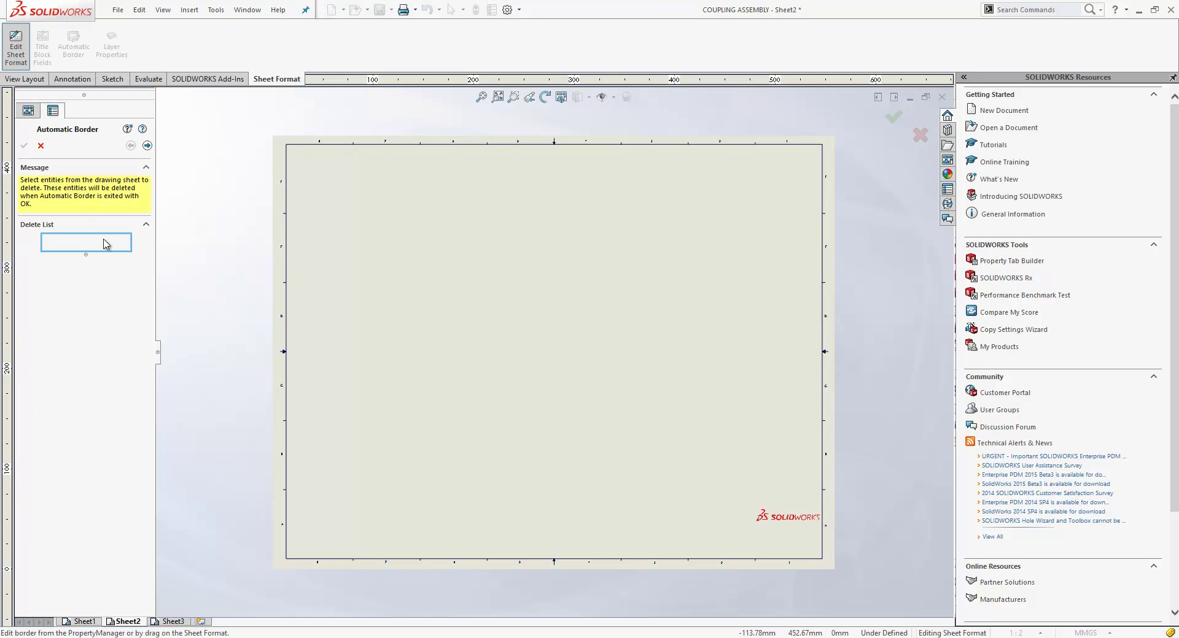
right_click(215, 232)
click(208, 166)
drag(238, 109, 871, 602)
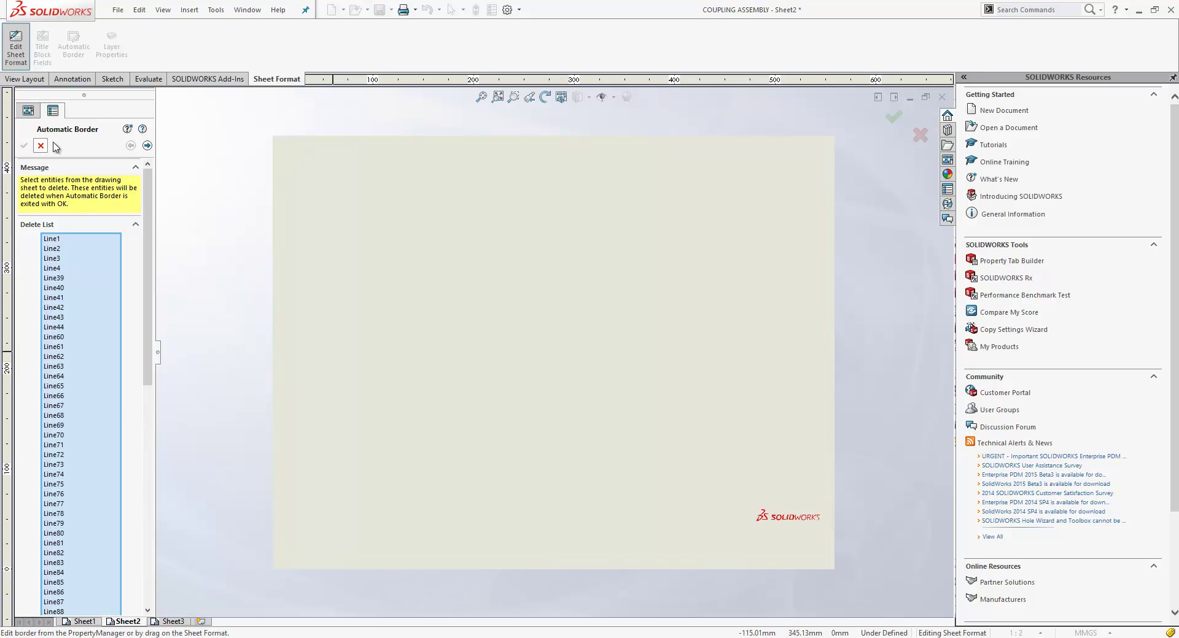
Advance to the border's zone settings, try the 50mm from center distribution and return it to Evenly sized
click(148, 146)
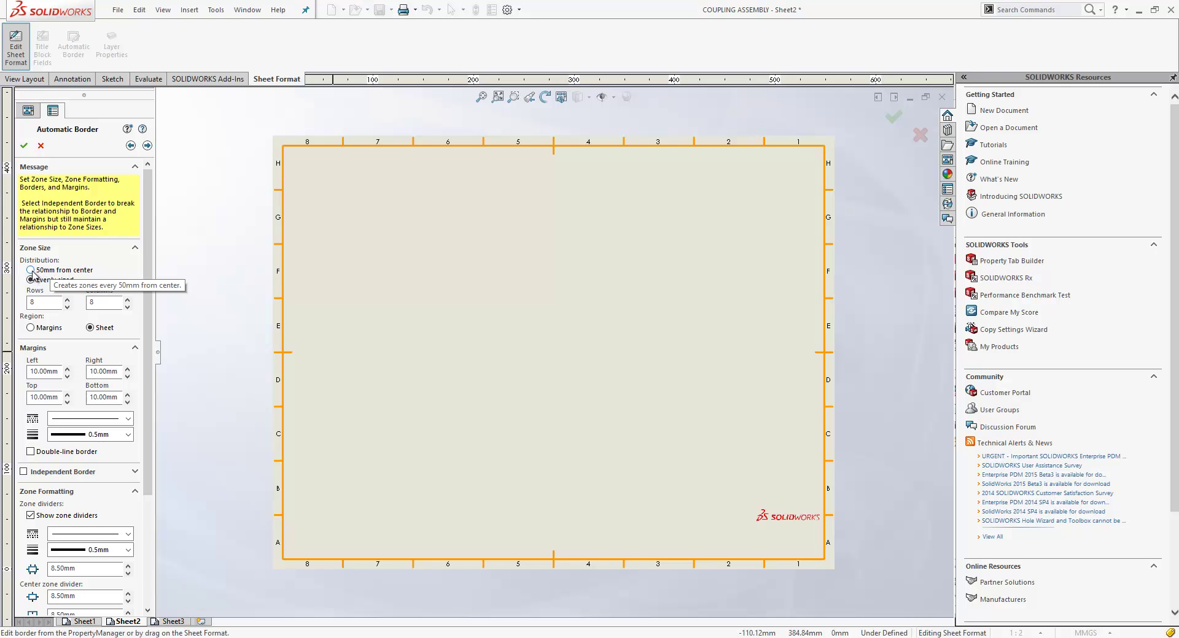
click(30, 270)
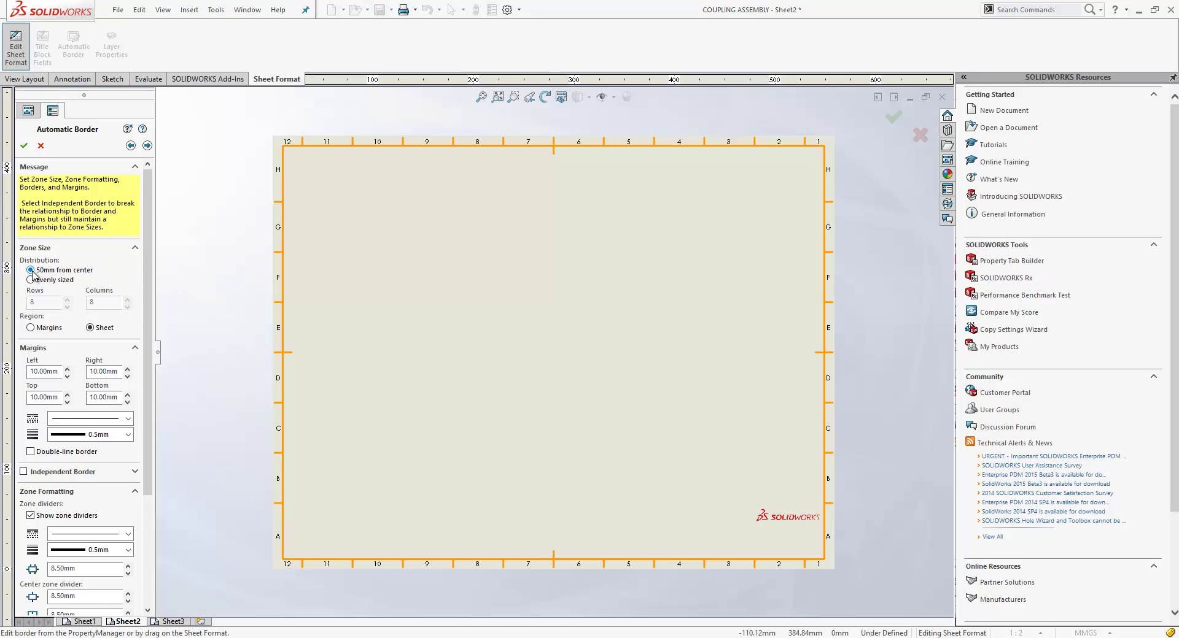
click(30, 280)
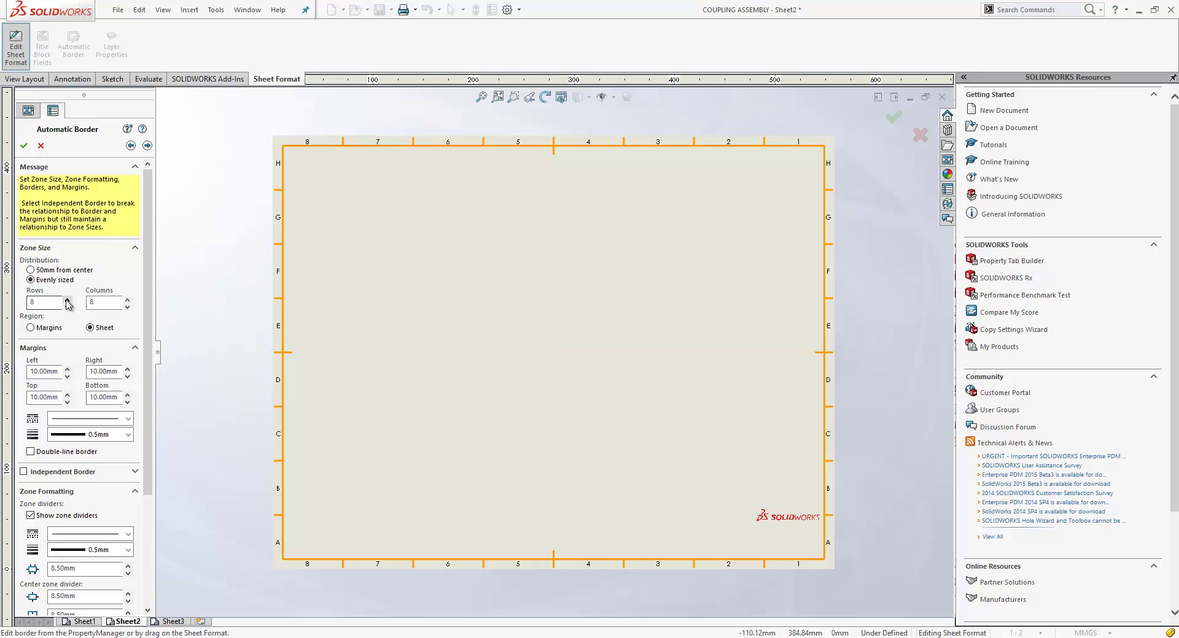
Set the border zones to 8 rows and 10 columns with the Margins region, and move the left margin to about 10.6 mm
click(67, 299)
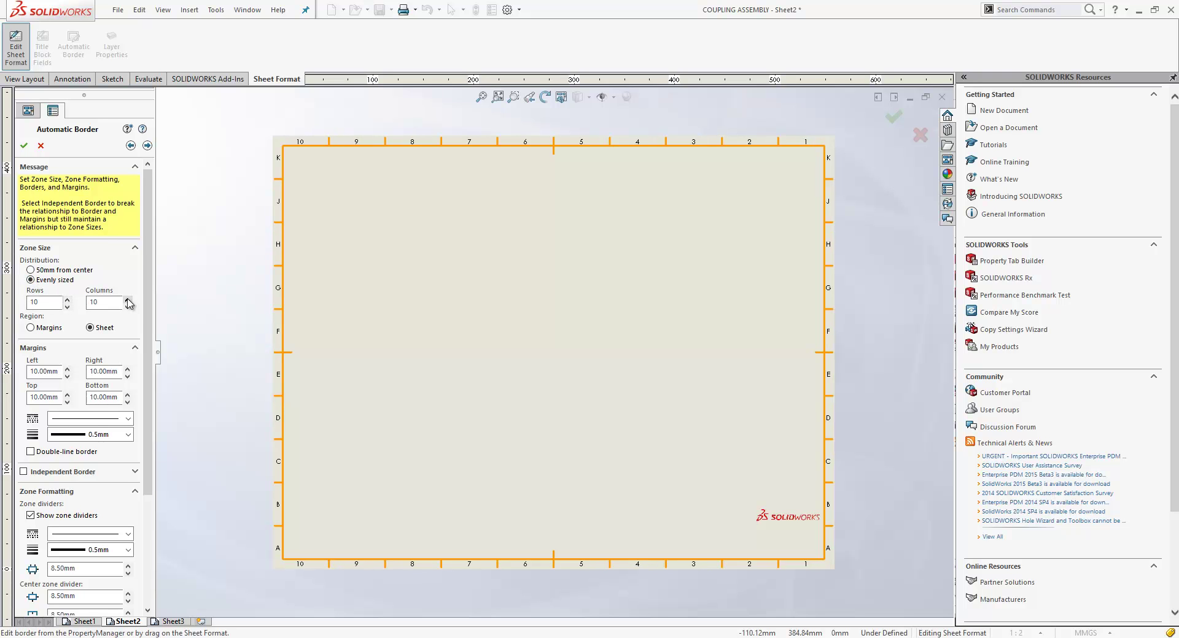
click(128, 300)
click(128, 299)
click(127, 299)
click(127, 307)
click(127, 307)
click(127, 307)
click(67, 307)
click(67, 307)
mouse_move(284, 352)
mouse_down()
mouse_move(424, 345)
mouse_move(286, 342)
mouse_up()
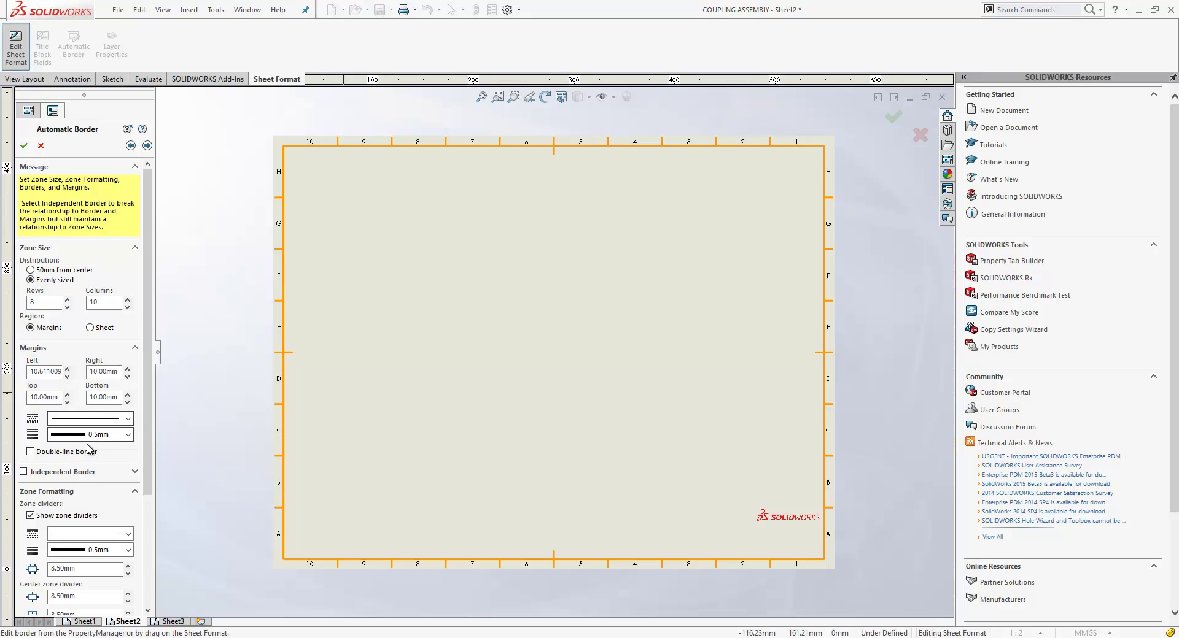
Set the center zone divider's inner length to 13.50 mm and the zone divider line thickness to 0.25mm
scroll(149, 444, down, 5)
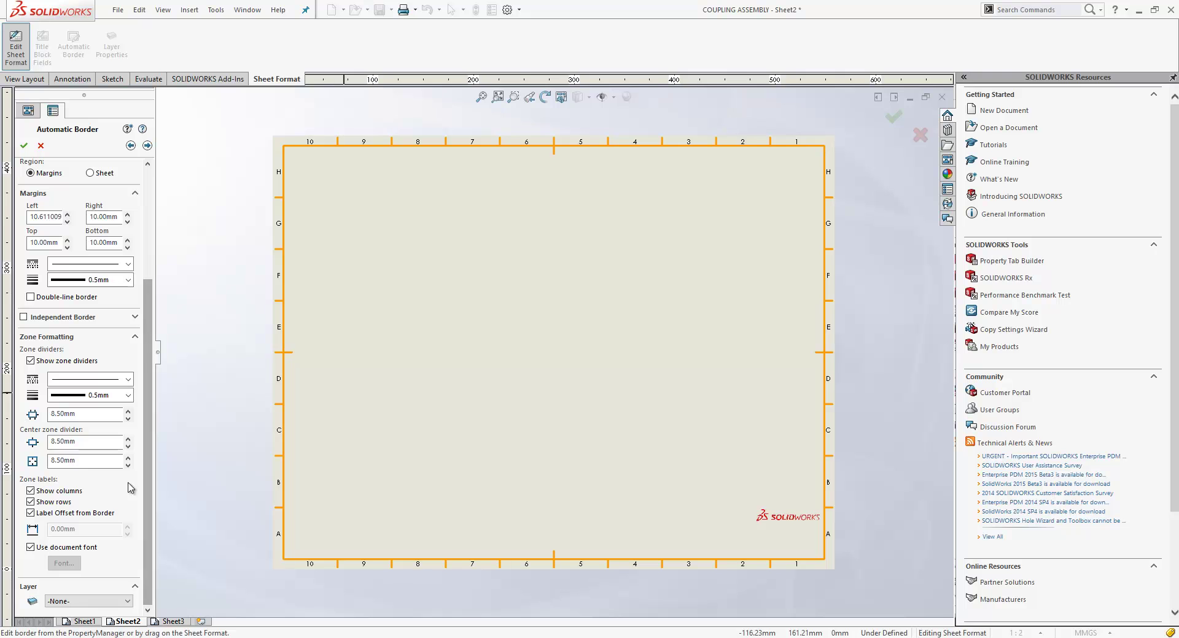
scroll(303, 472, down, 3)
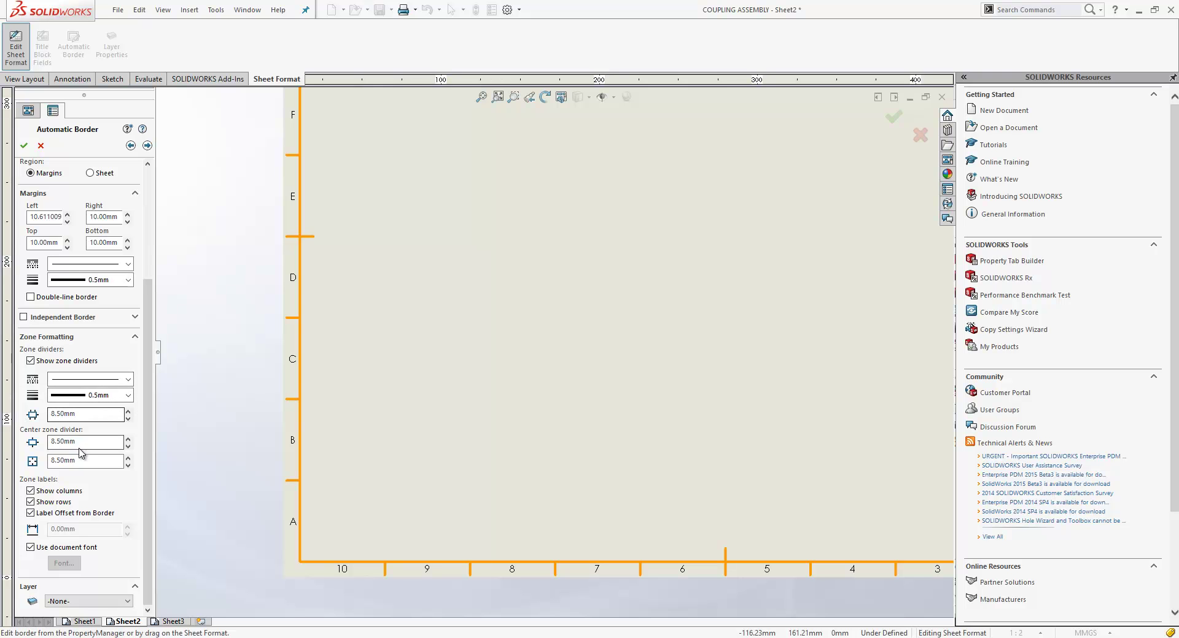
click(128, 458)
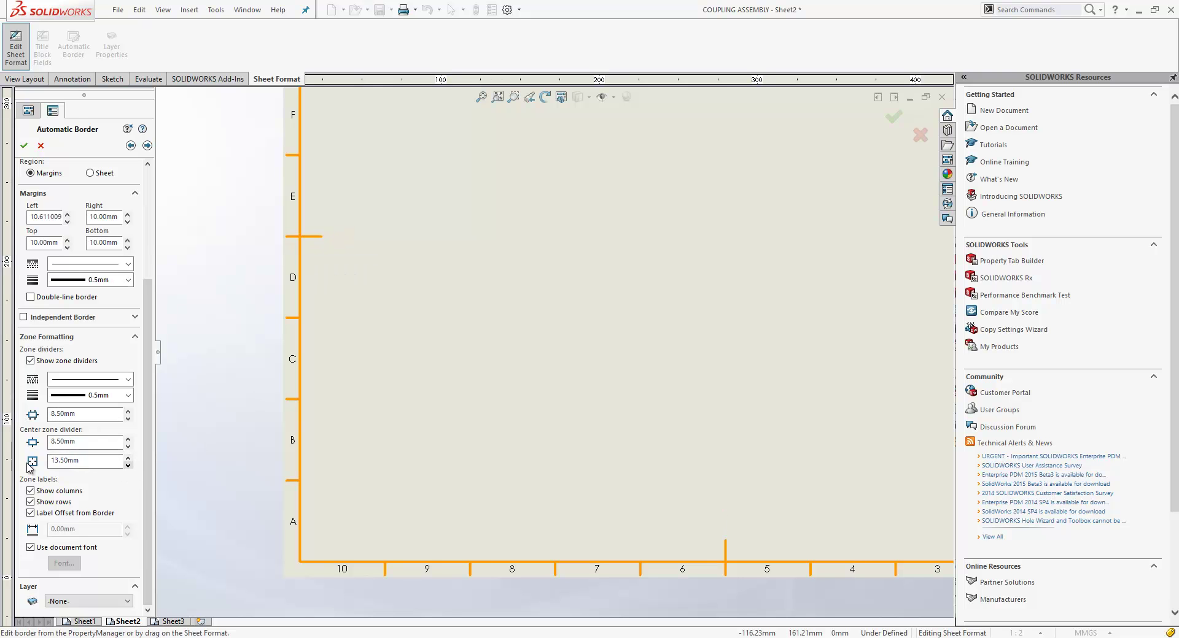
click(126, 402)
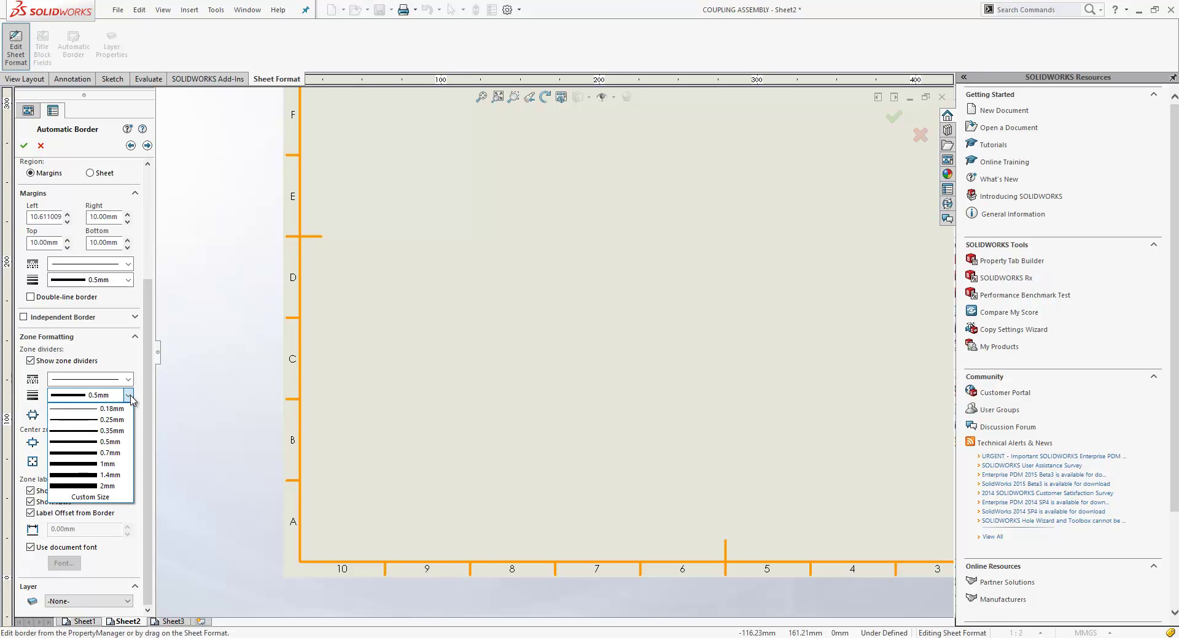
click(103, 422)
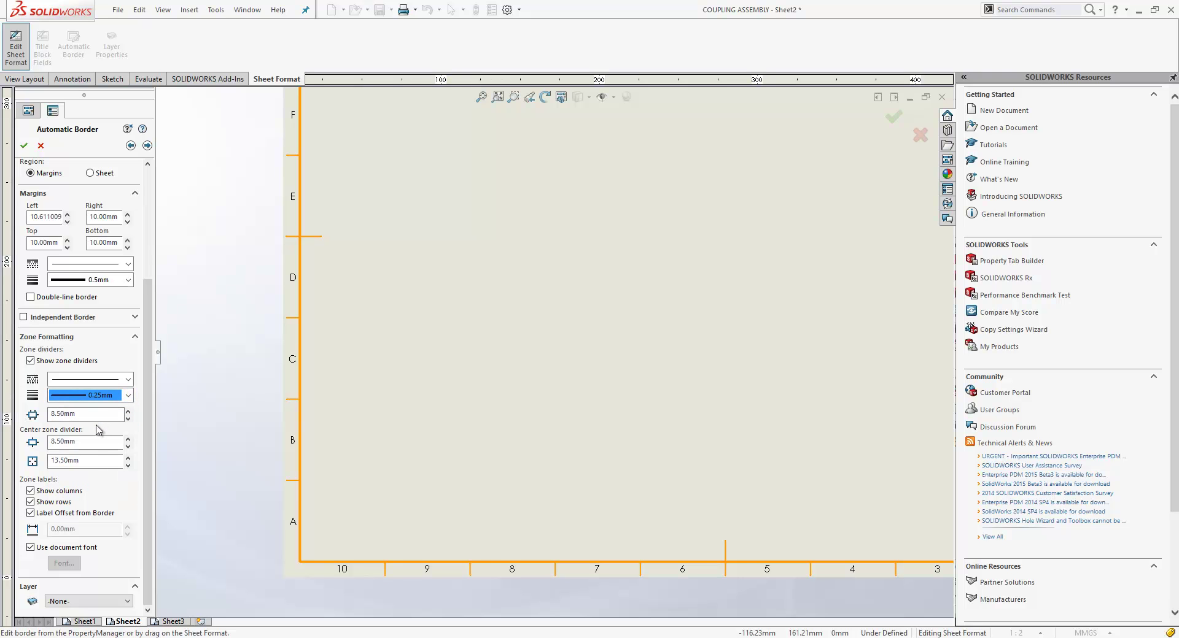
click(151, 480)
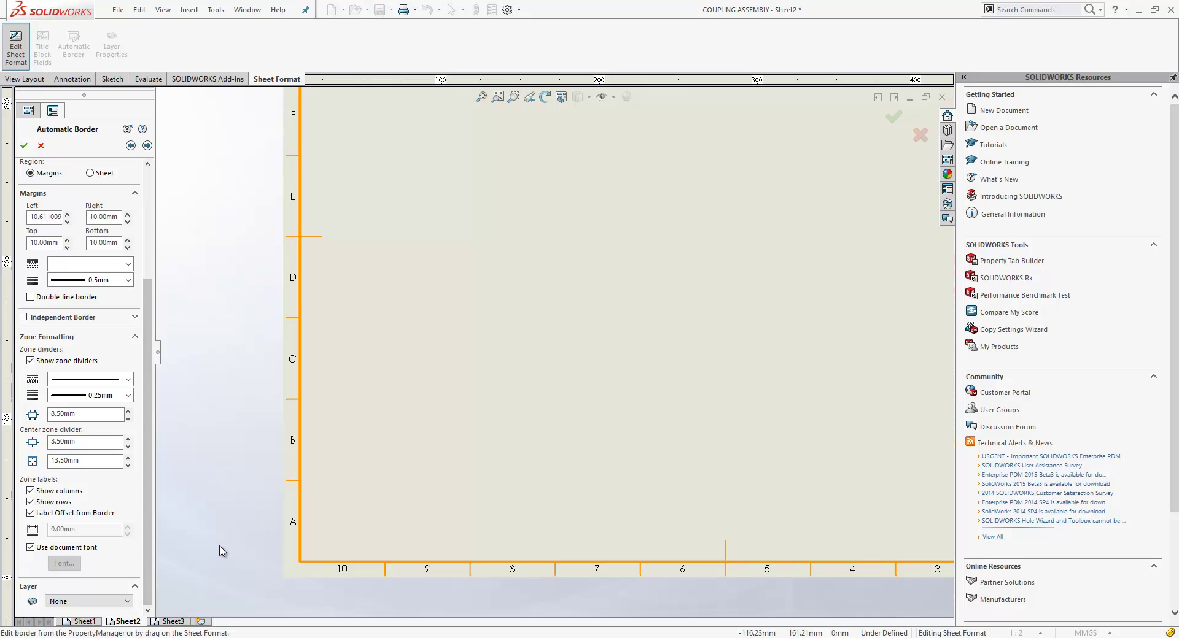
key(f)
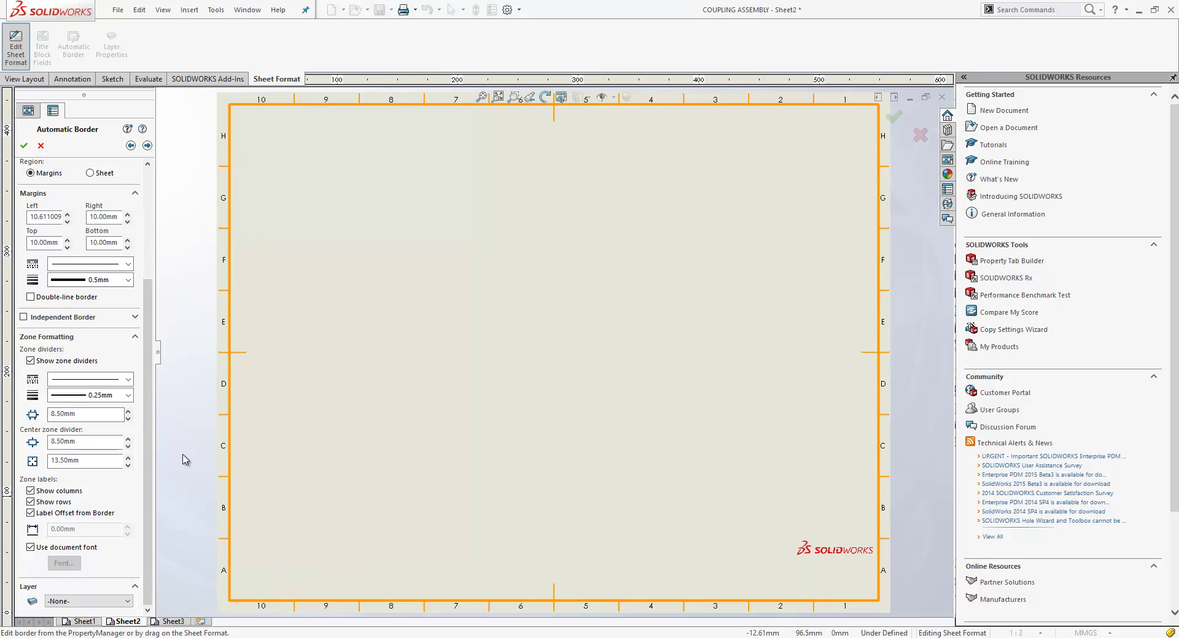
Add a margin mask over the sheet's lower-right corner, covering columns 1–2 and rows A–B, and finish the automatic border
click(148, 146)
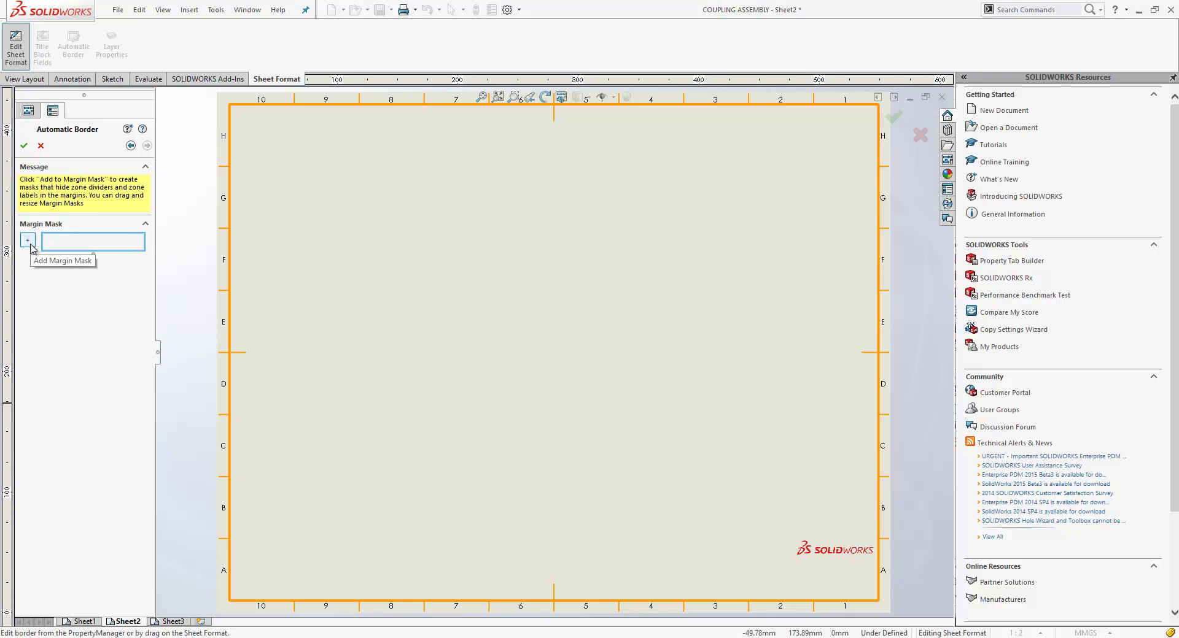
click(28, 241)
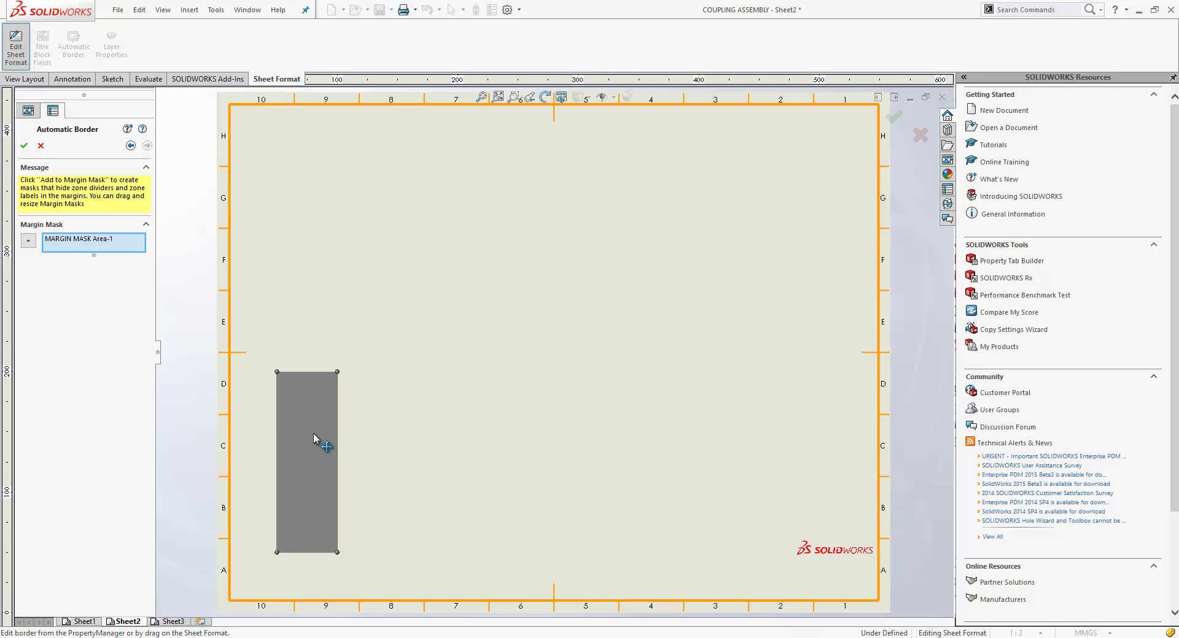
drag(319, 448, 842, 491)
drag(829, 433, 742, 493)
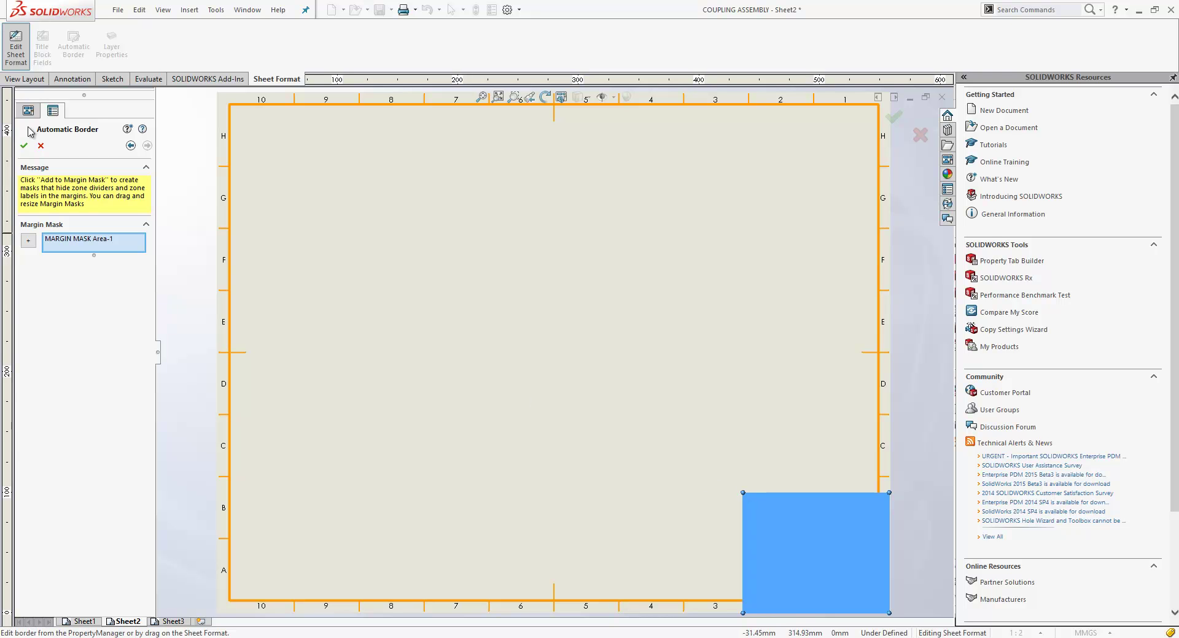
click(25, 148)
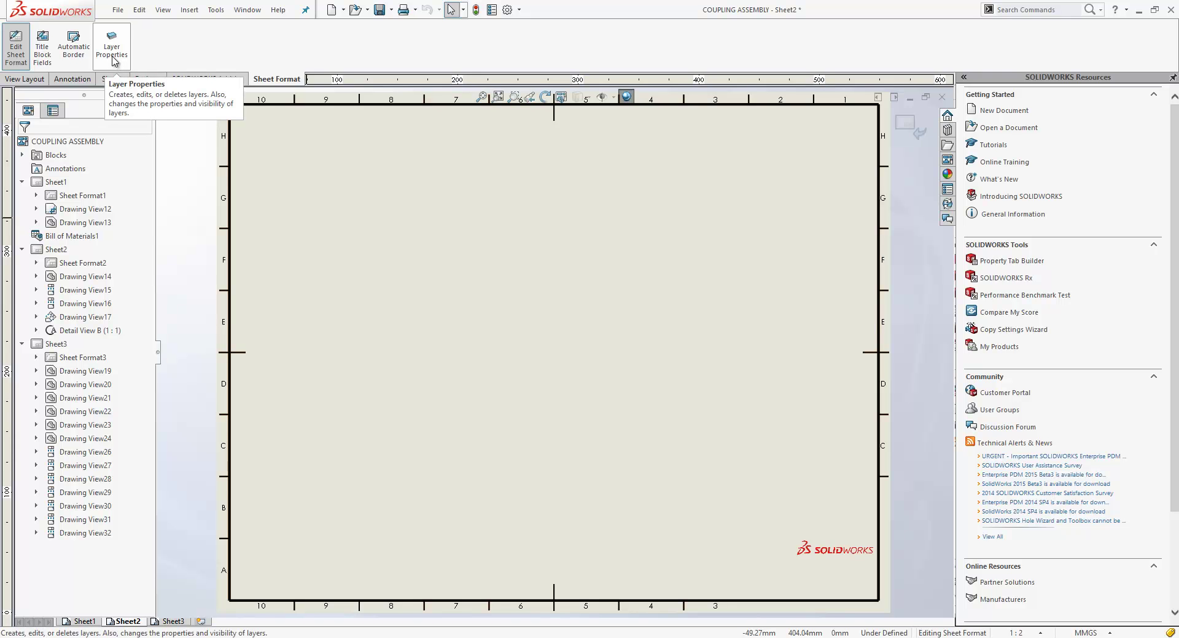
Turn the TITLEBLOCK layer back on and return from the sheet format to editing Sheet2
click(111, 65)
click(334, 131)
click(334, 131)
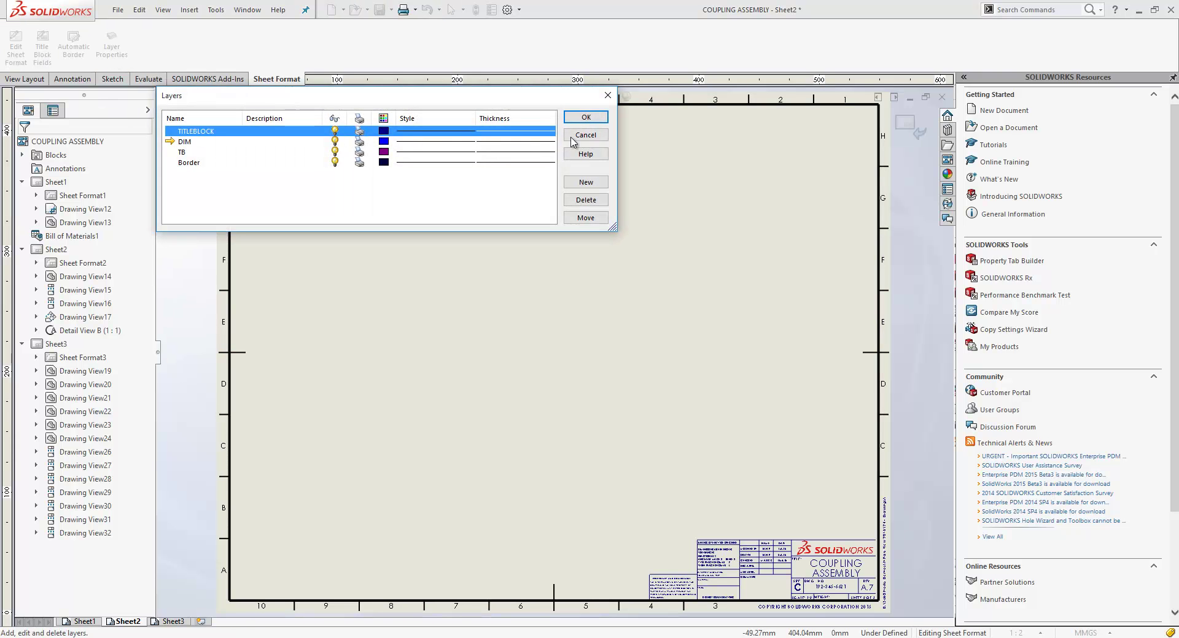
click(586, 117)
scroll(832, 556, down, 4)
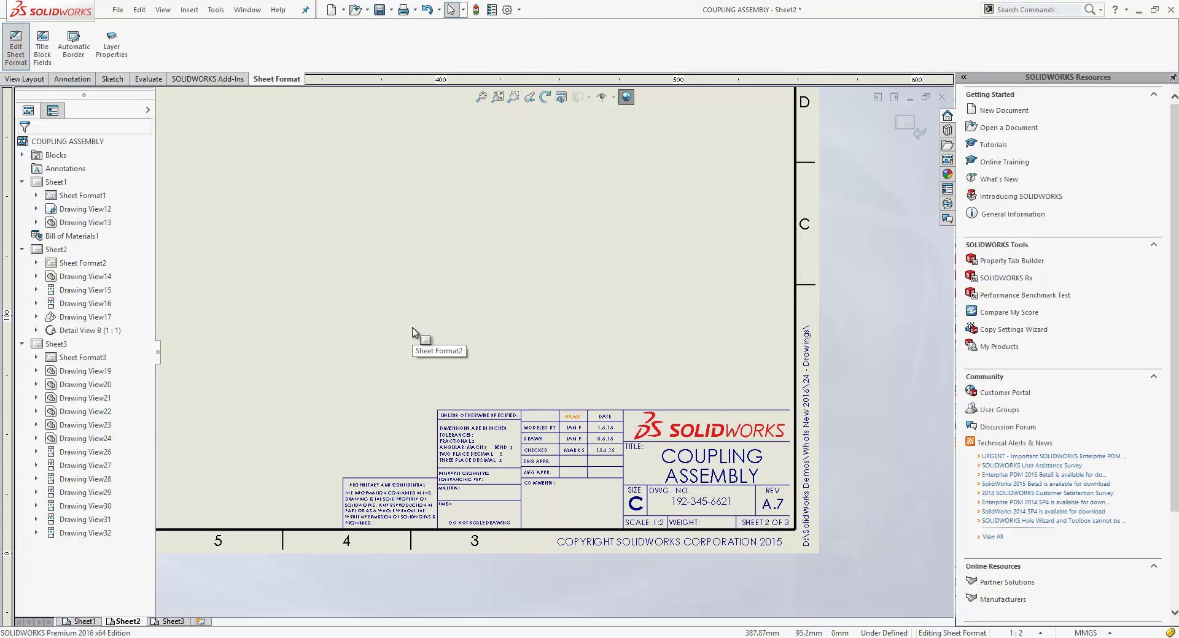
key(f)
Run Performance Evaluation with a full drawing rebuild, review the open and rebuild times, and switch to the PowerPoint slide show
click(148, 79)
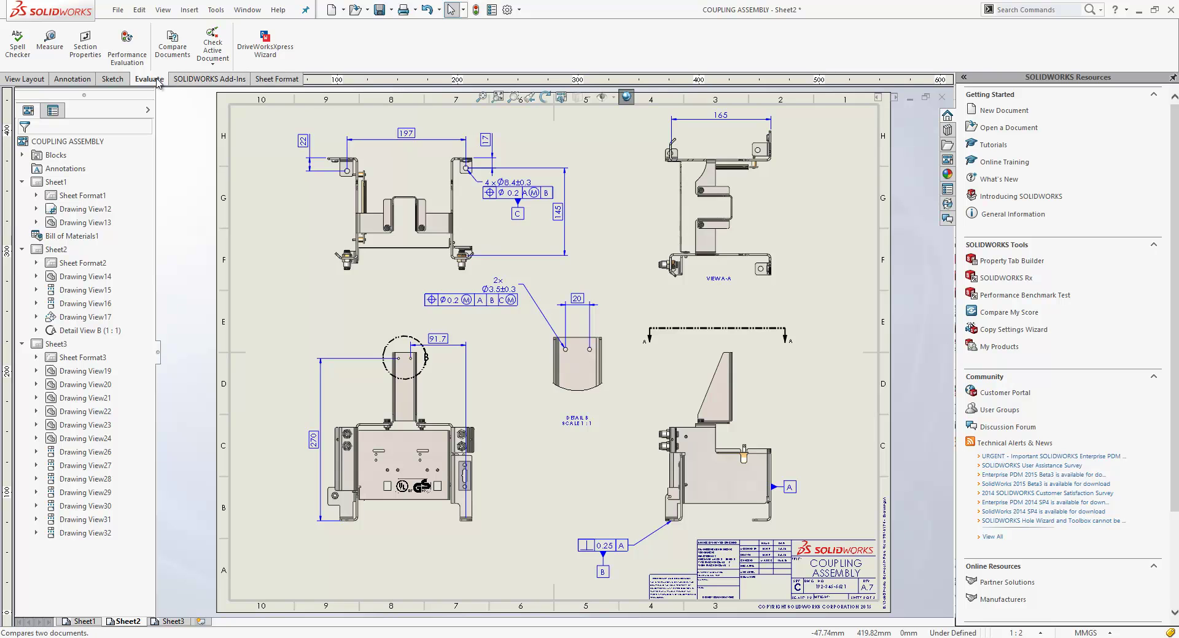
click(136, 64)
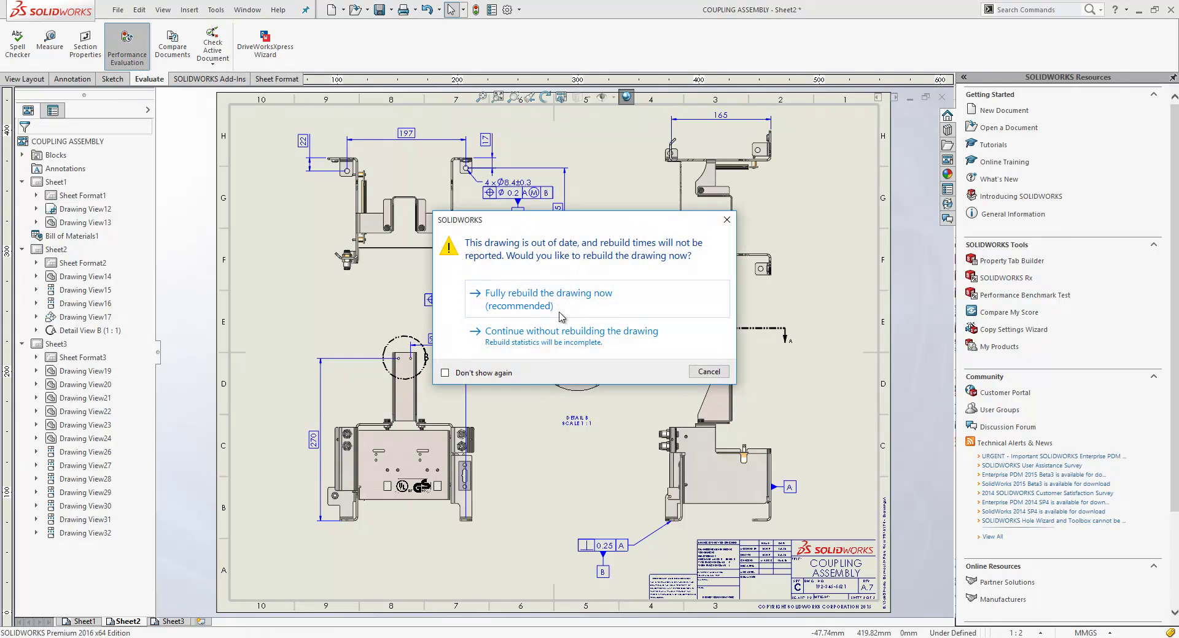
click(552, 304)
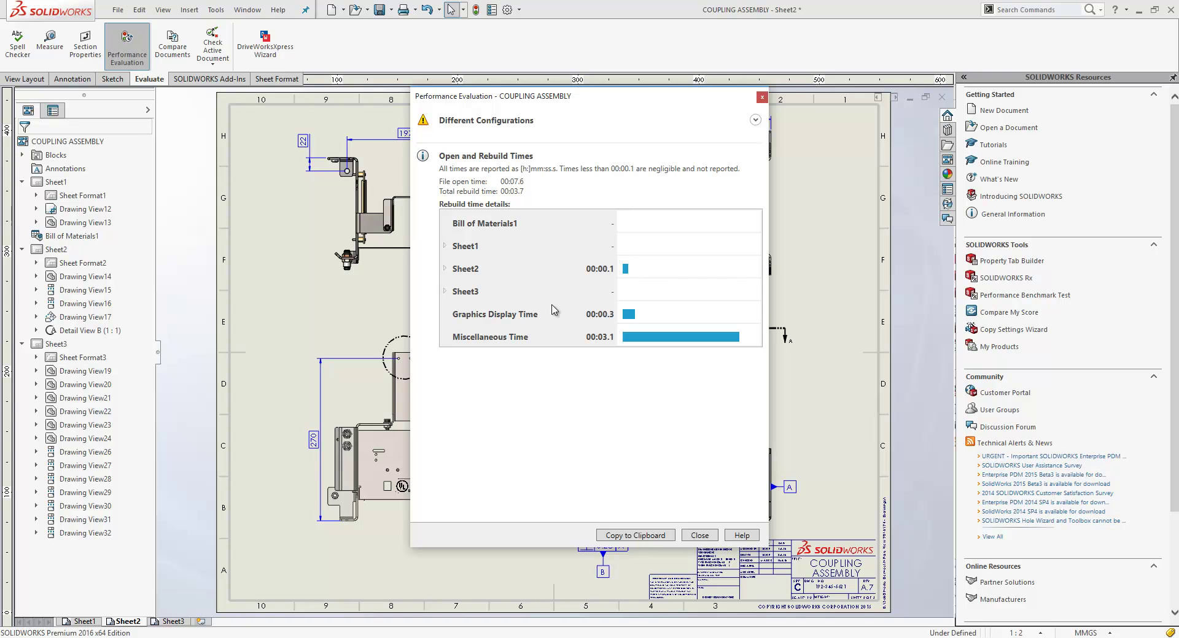
click(712, 535)
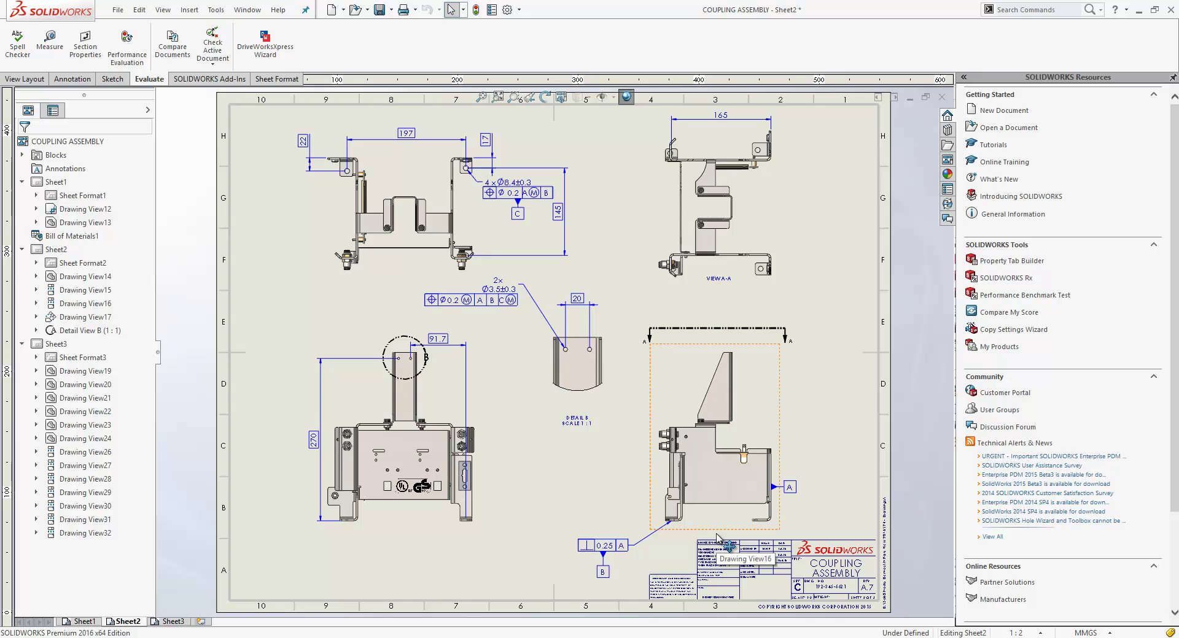
key(alt+Tab)
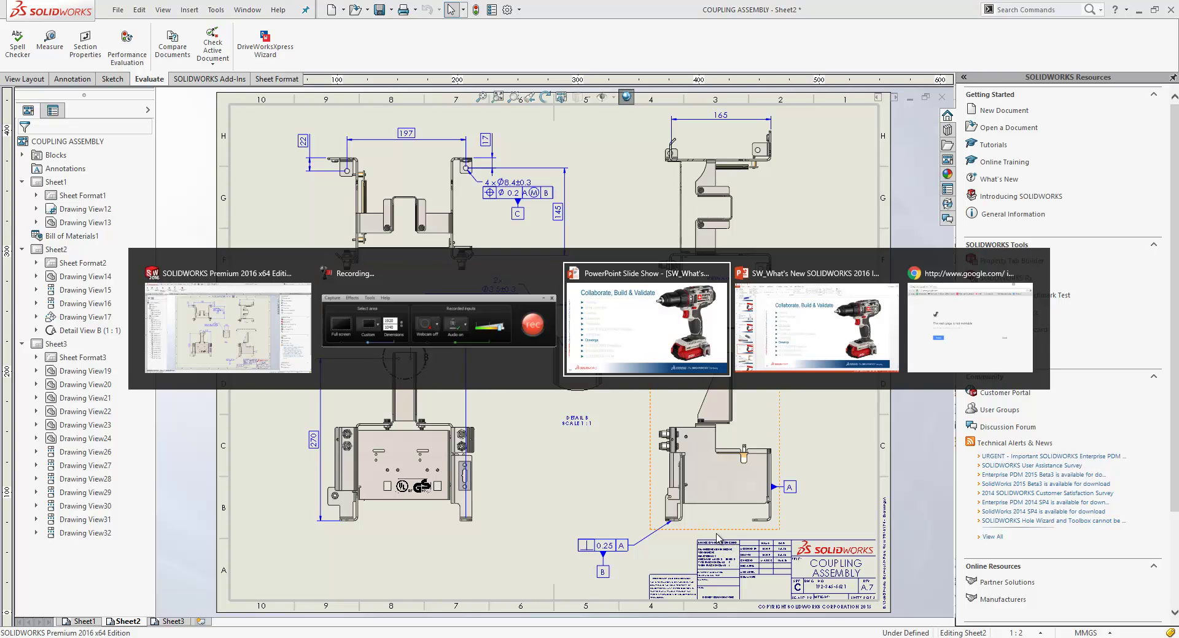